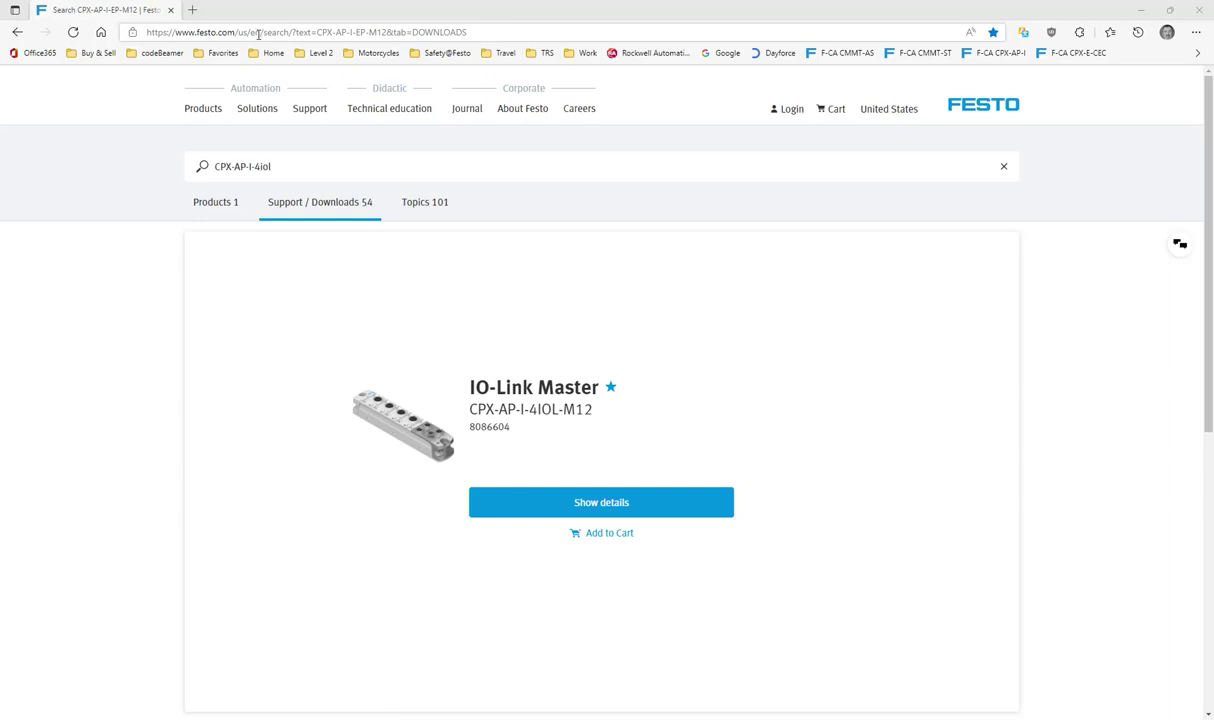
- Select the CPX-AP-I-4iol search text and open the IO-Link Master CPX-AP-I-4IOL-M12 result's details
click(365, 161)
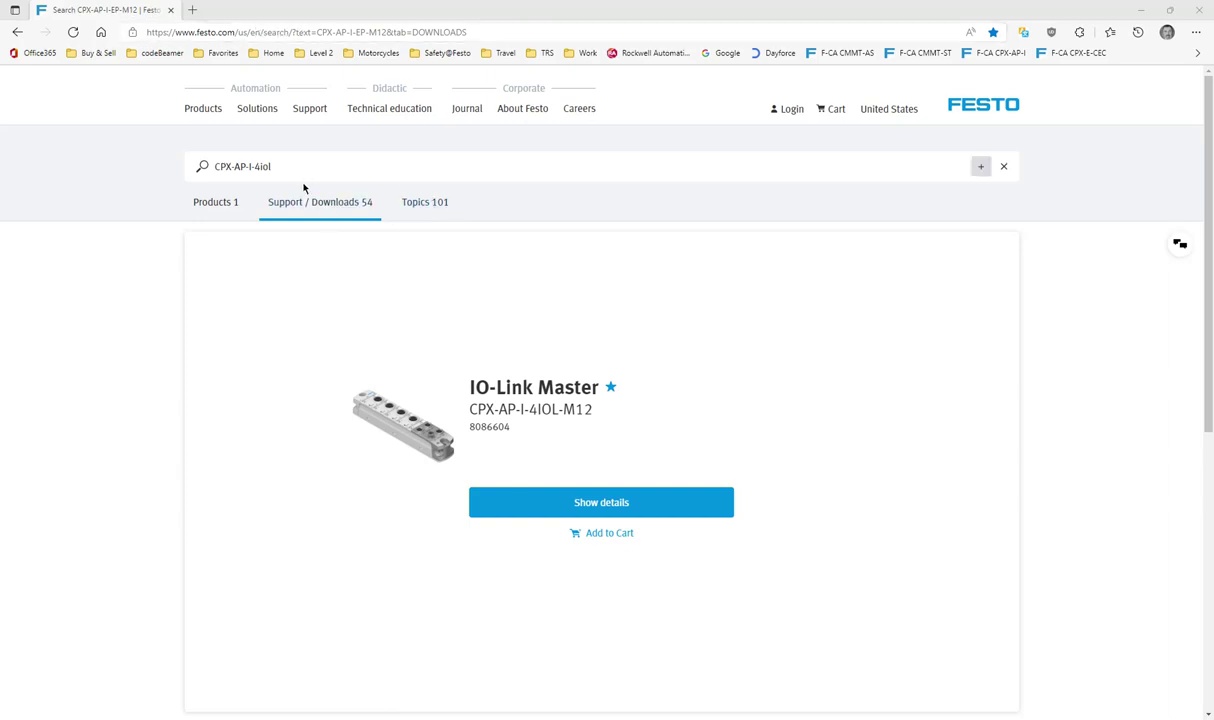
drag(280, 169, 170, 162)
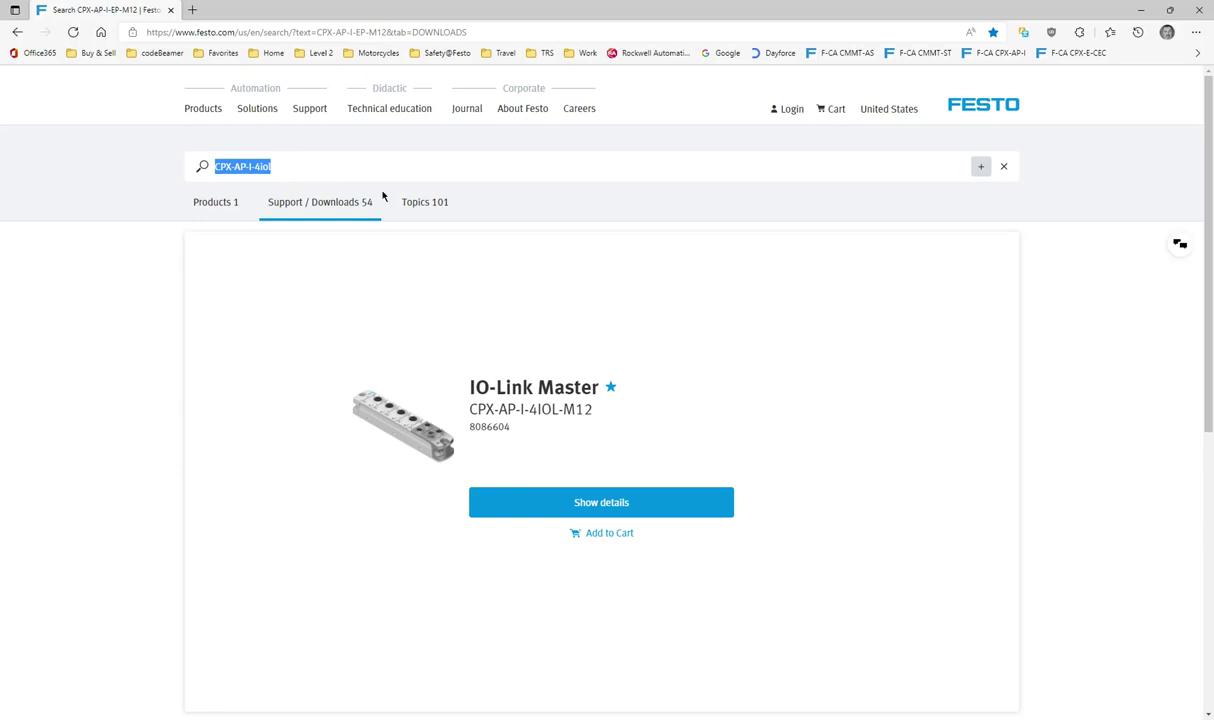
click(592, 503)
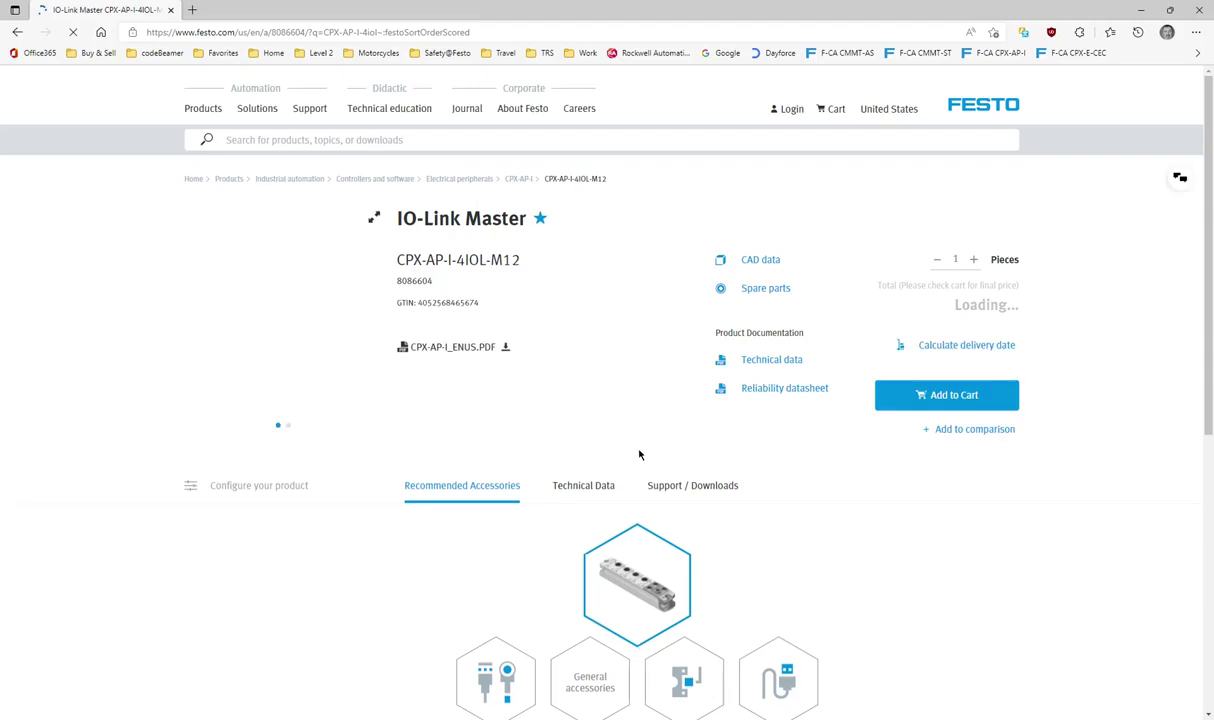
- Filter the product's support downloads to Software and expand the Festo IO-Link Tool entry
click(700, 478)
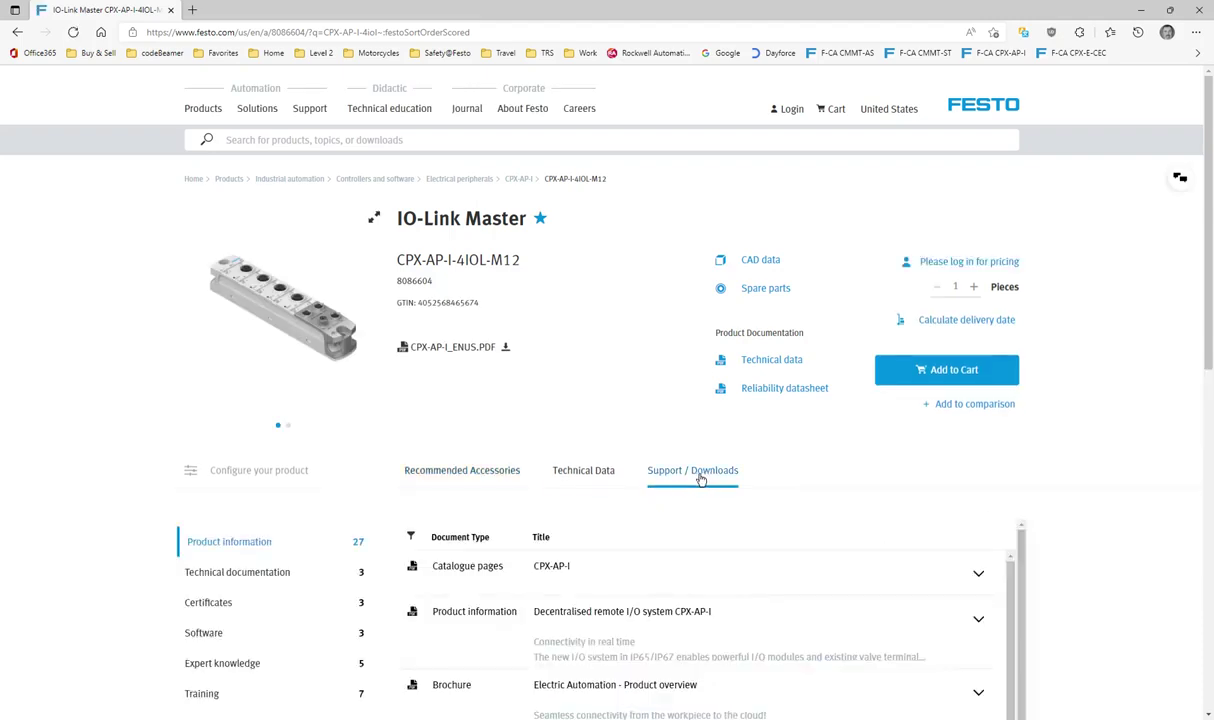
click(203, 634)
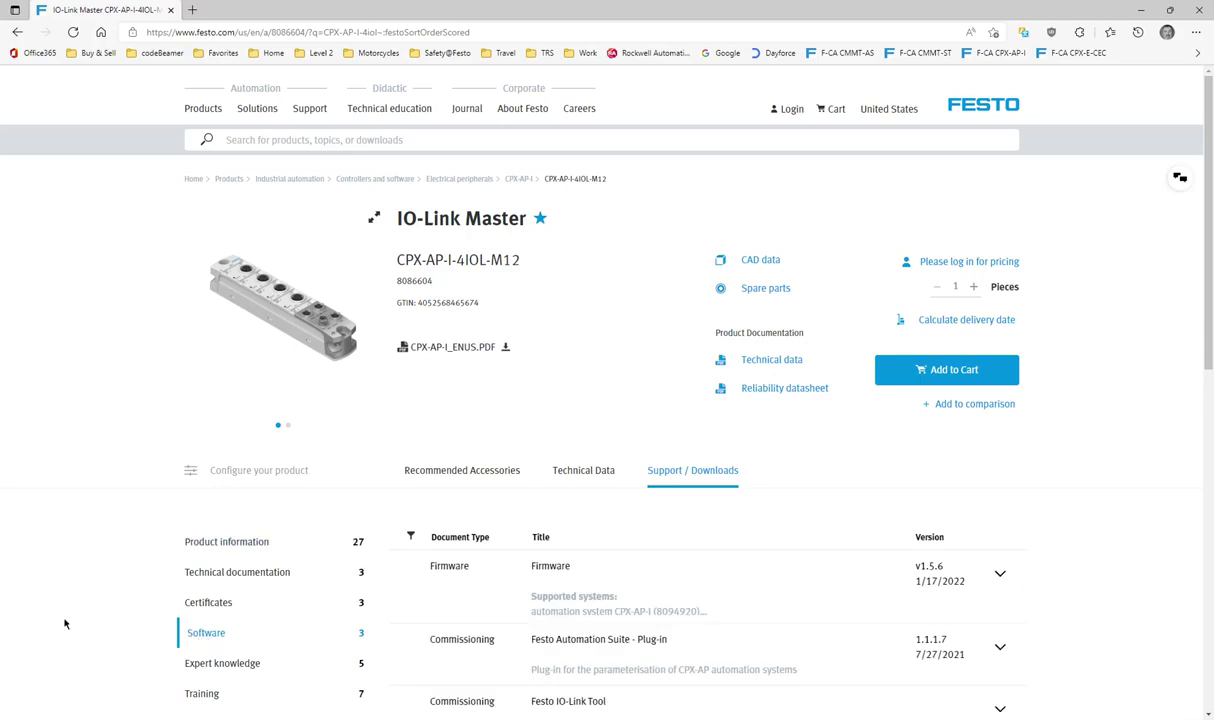
scroll(1100, 550, down, 2)
scroll(1102, 553, down, 1)
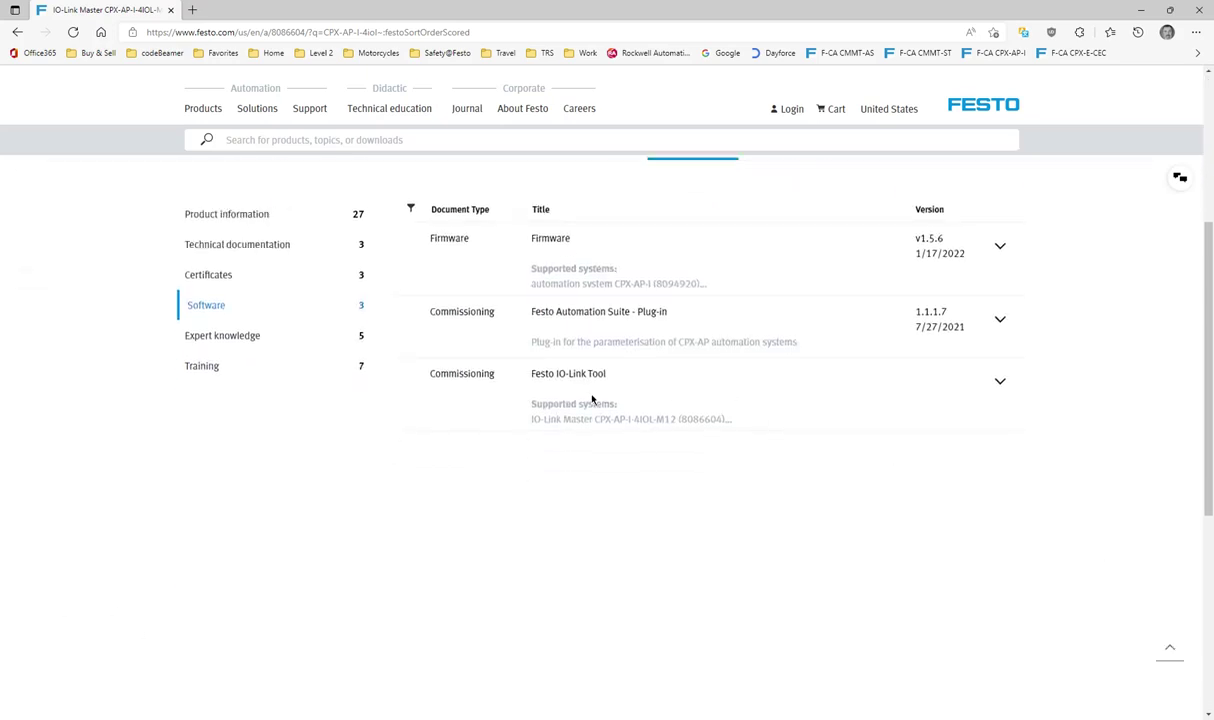
click(1000, 382)
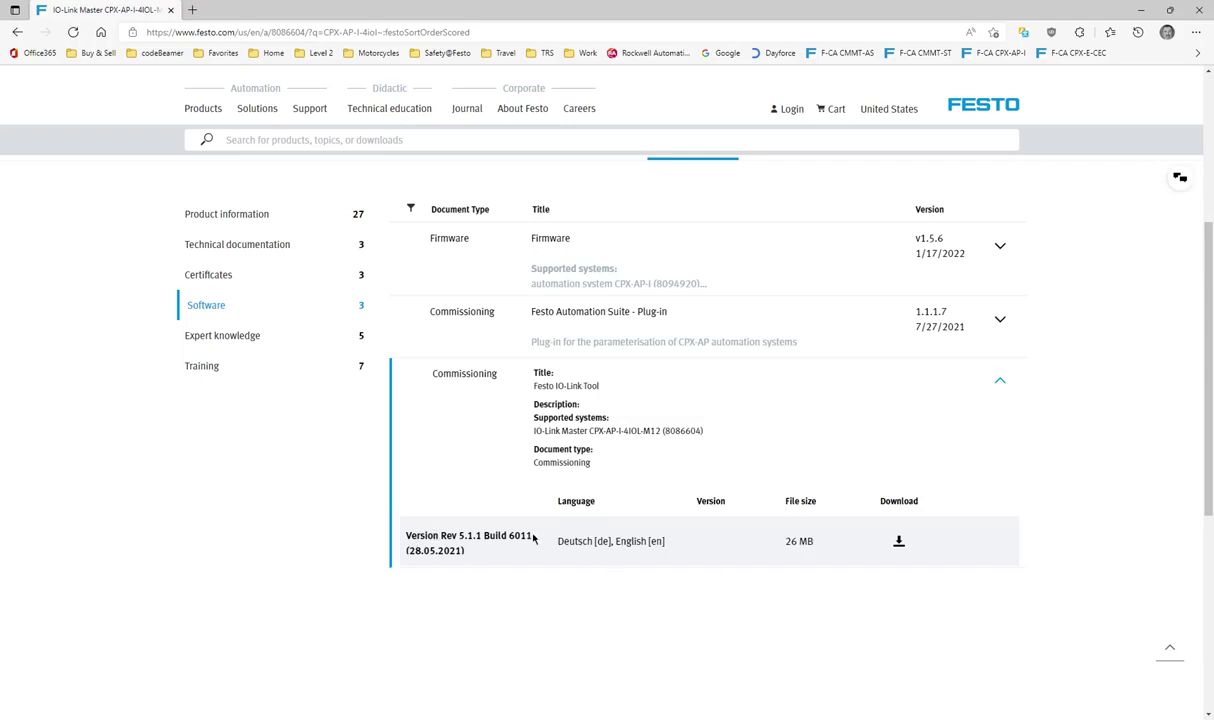
- Select the version text Rev 5.1.1 Build 6011, 26 MB, then switch to the running tool
drag(533, 539, 404, 537)
click(430, 518)
click(440, 492)
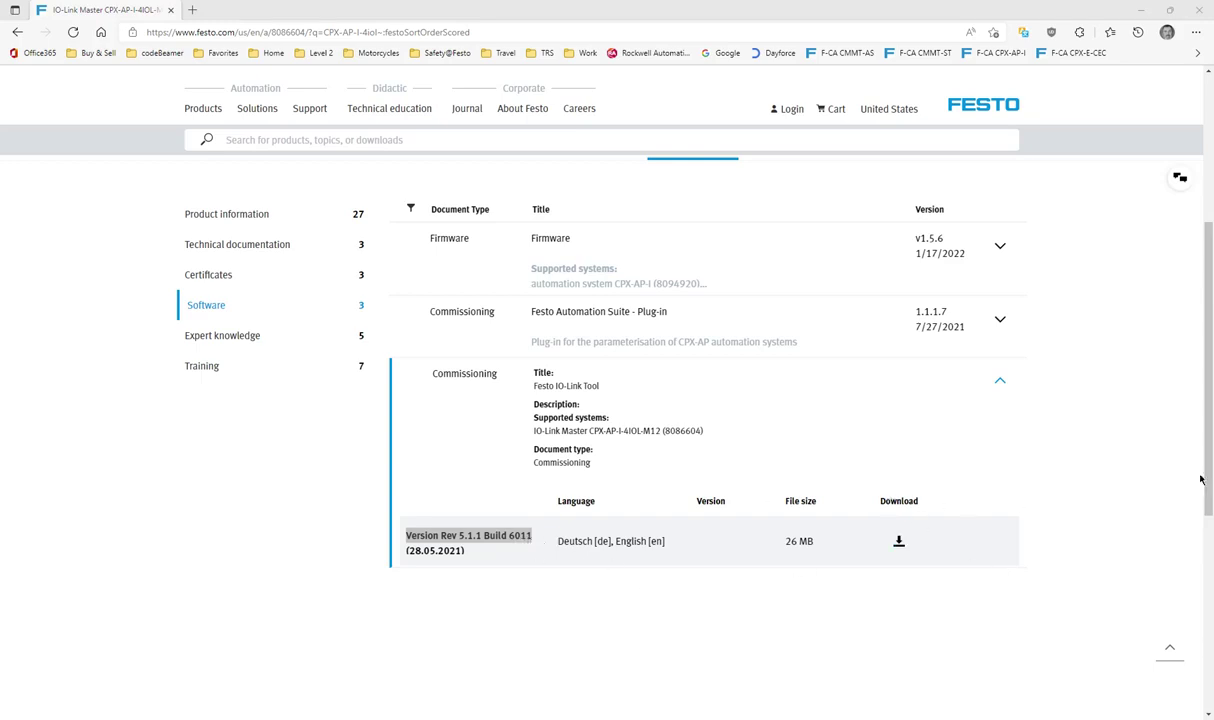
mouse_move(1209, 343)
mouse_down()
mouse_move(1211, 383)
mouse_move(1208, 336)
mouse_up()
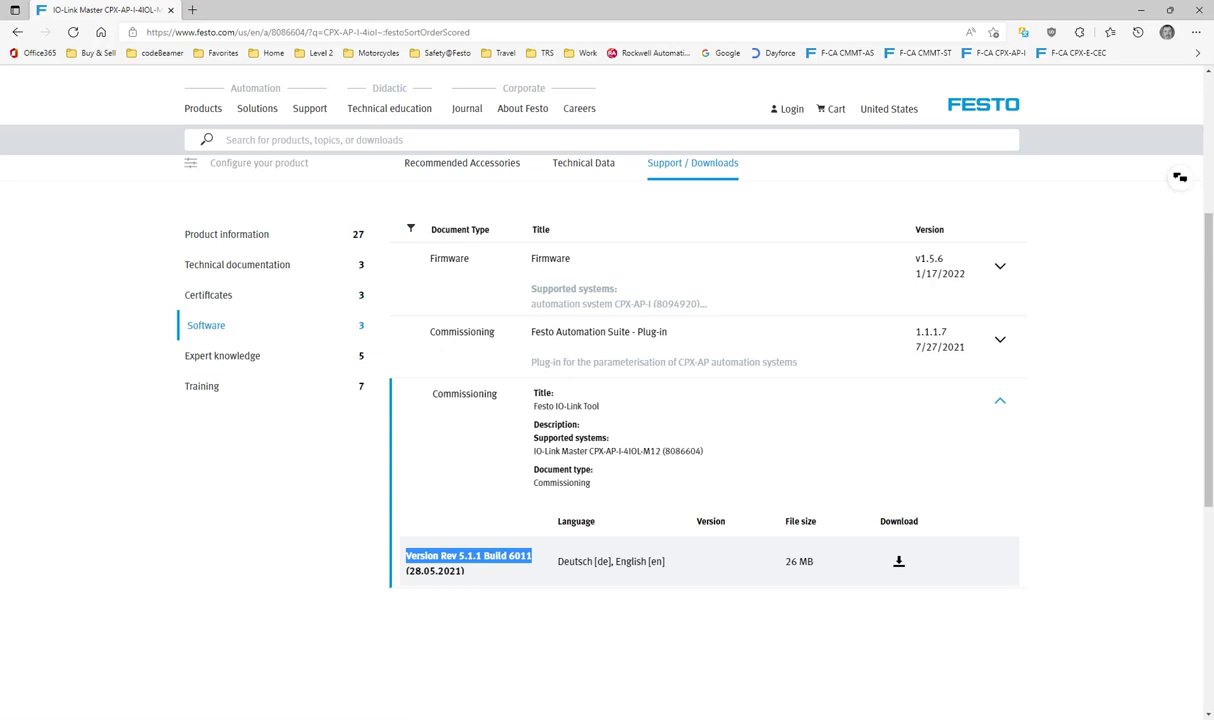
mouse_move(672, 719)
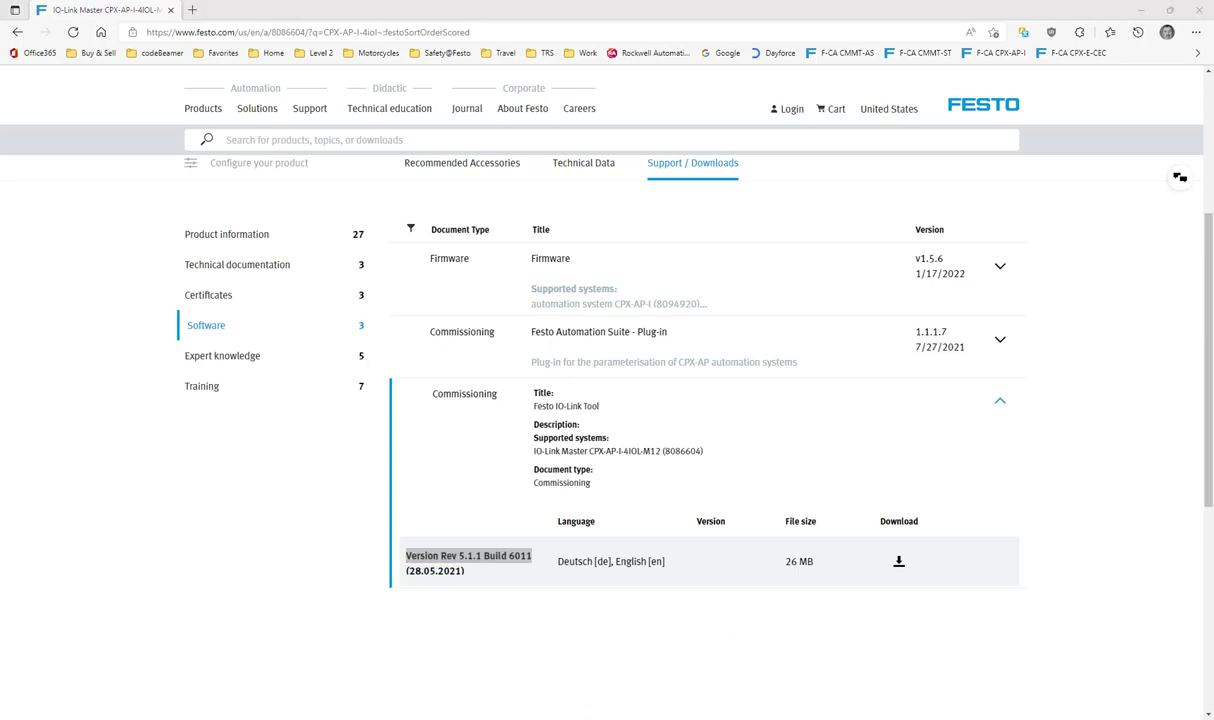
key(alt+Tab)
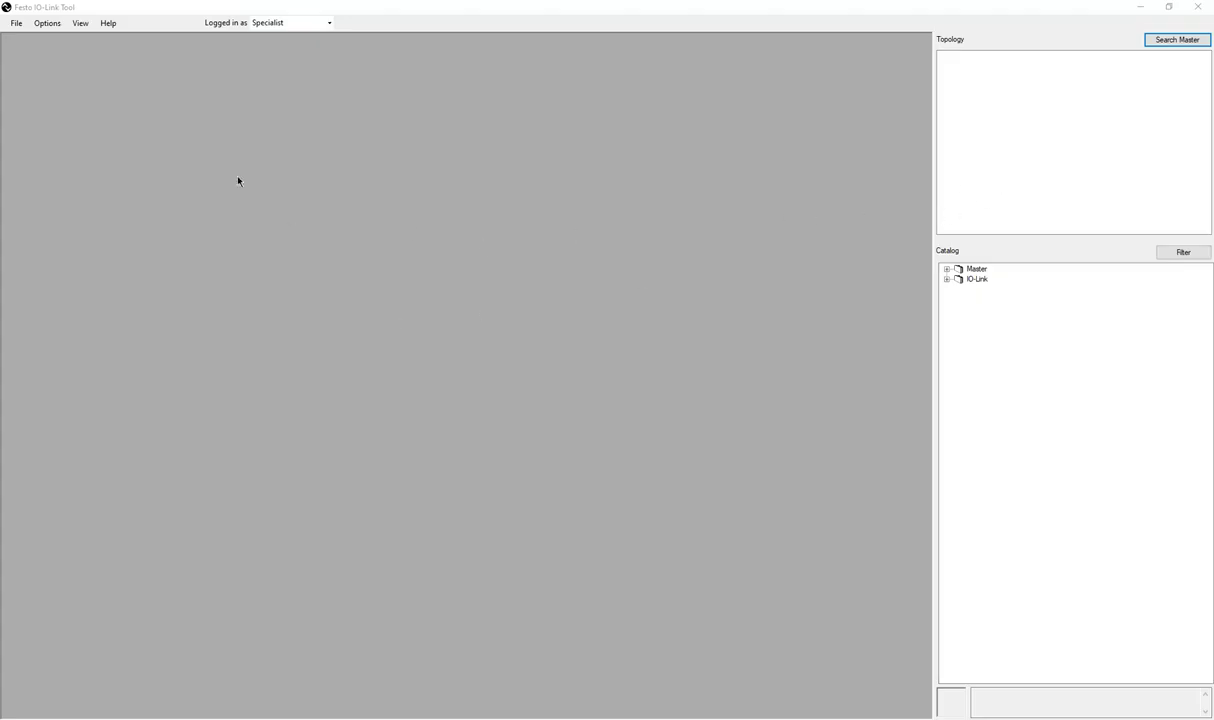
- Launch the Festo IO-Link Tool V5.1 User Manual PDF via Help > Content
click(106, 23)
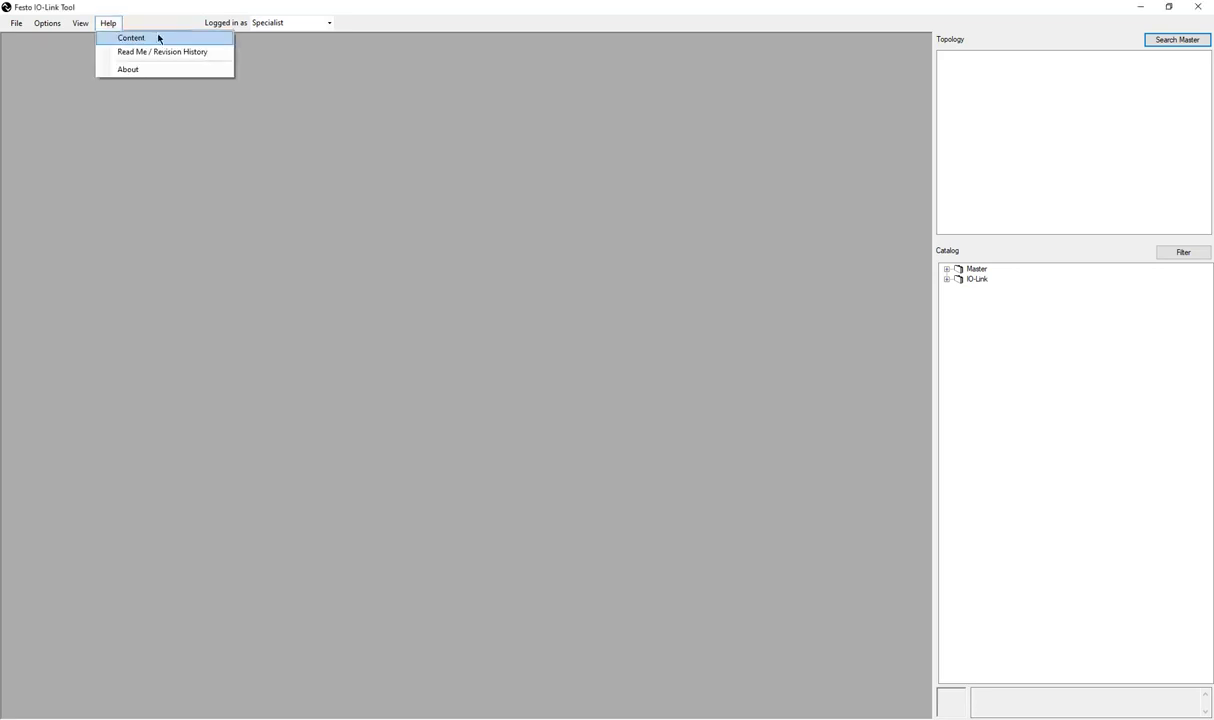
click(166, 43)
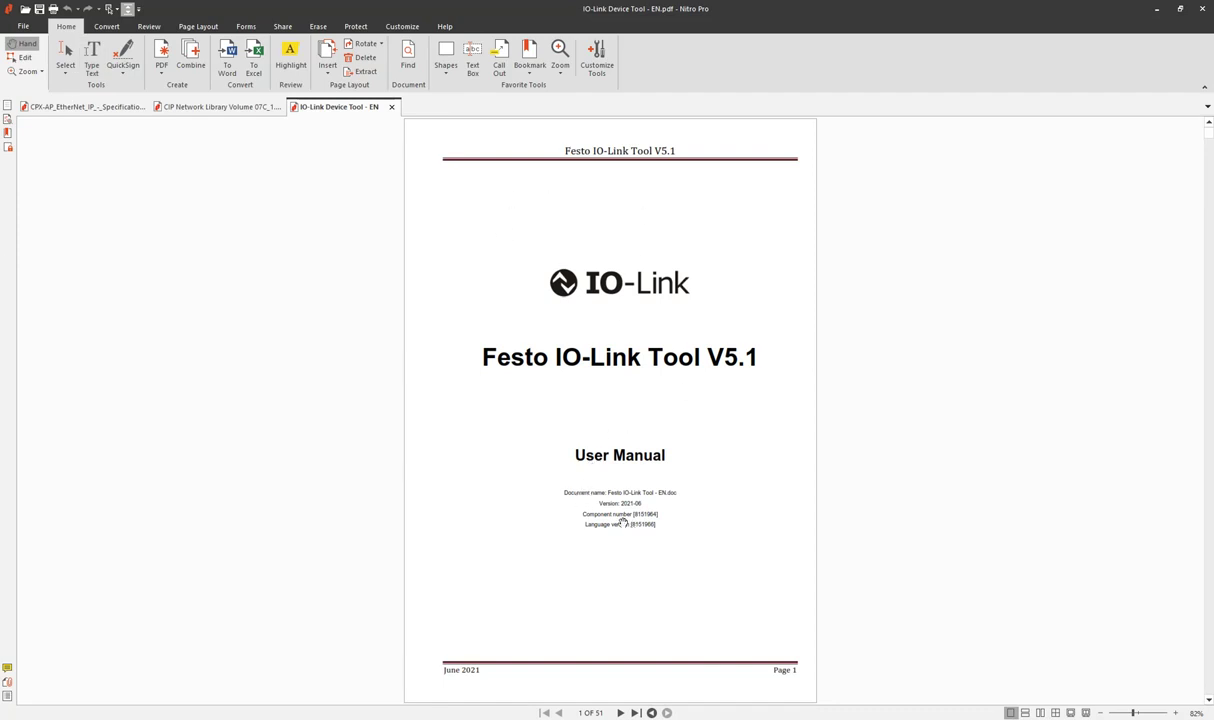
- Show the manual's chapter bookmarks, then minimize Nitro Pro
click(7, 131)
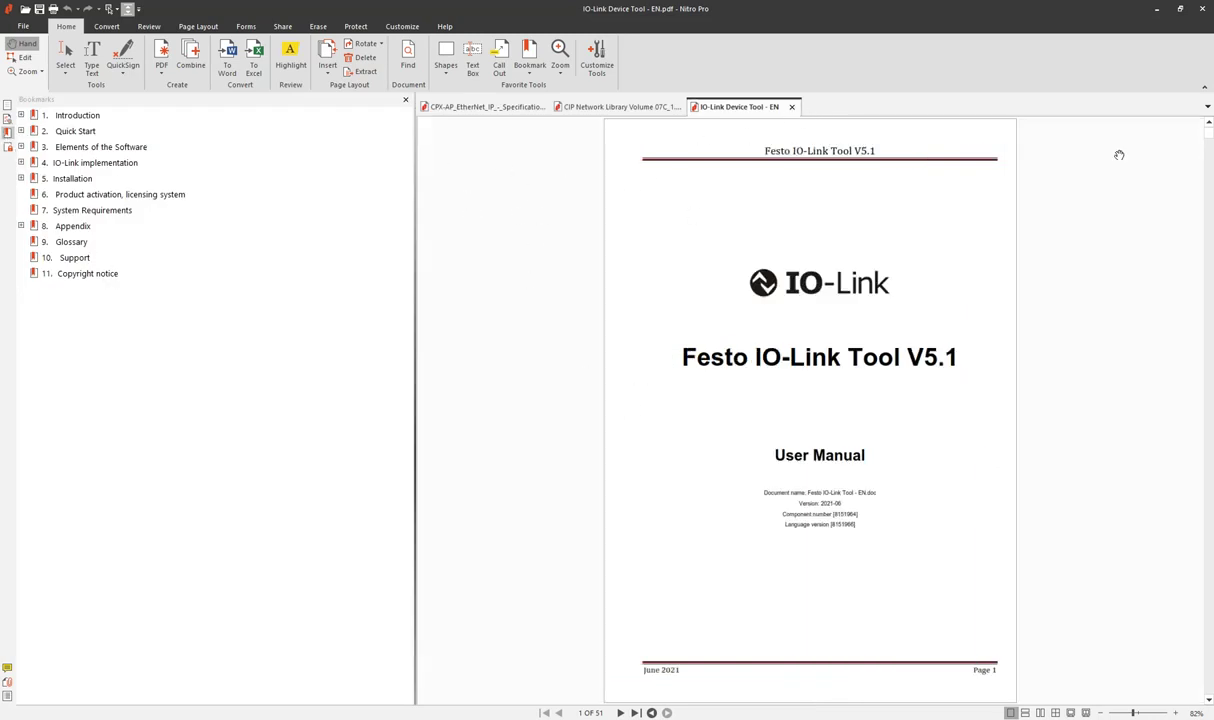
click(1156, 11)
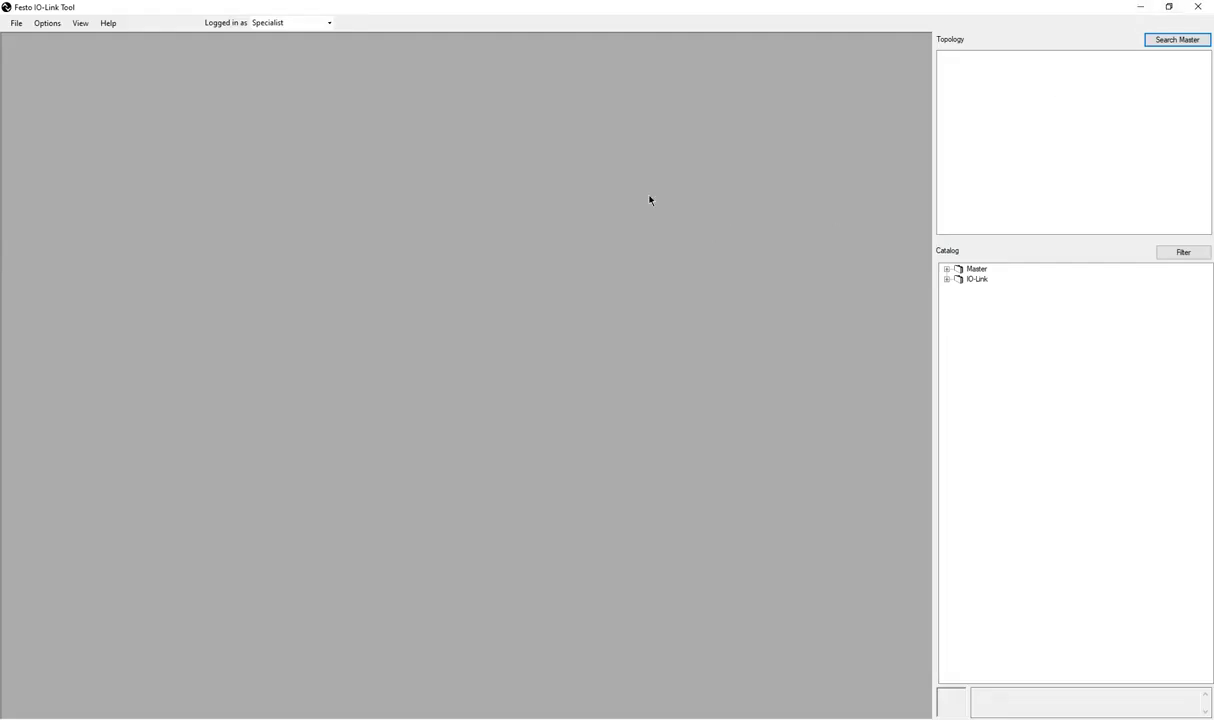
click(48, 30)
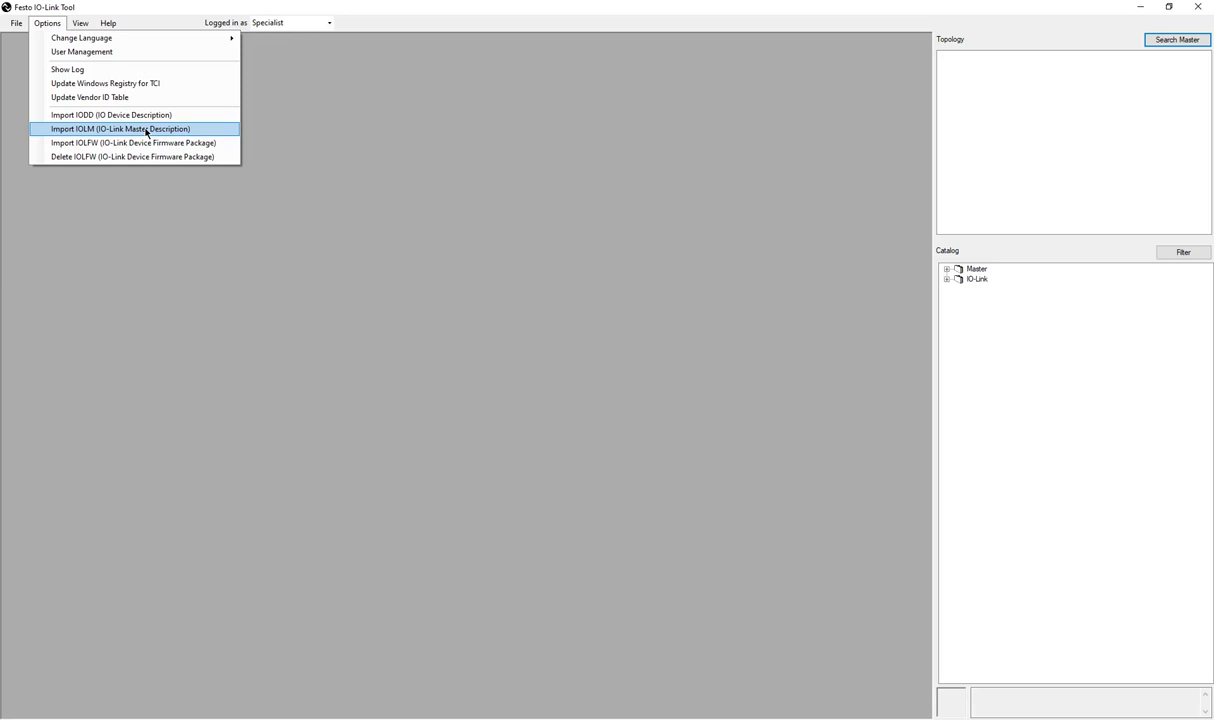
mouse_move(20, 23)
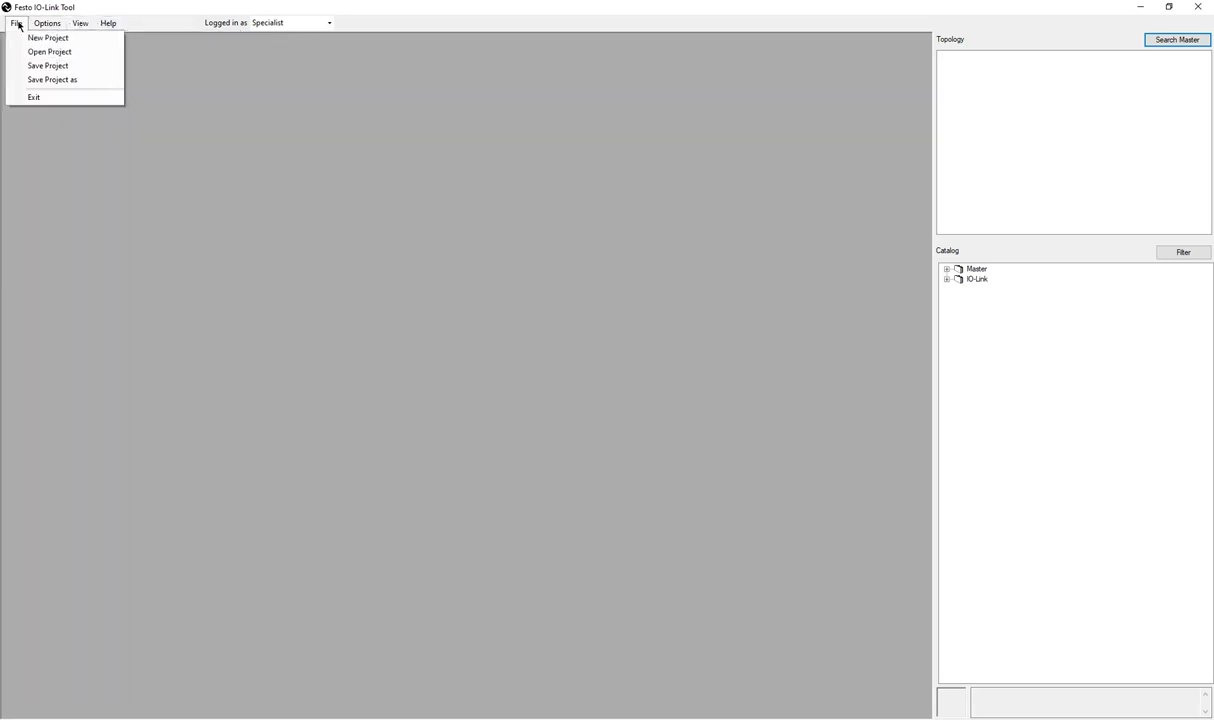
mouse_move(88, 23)
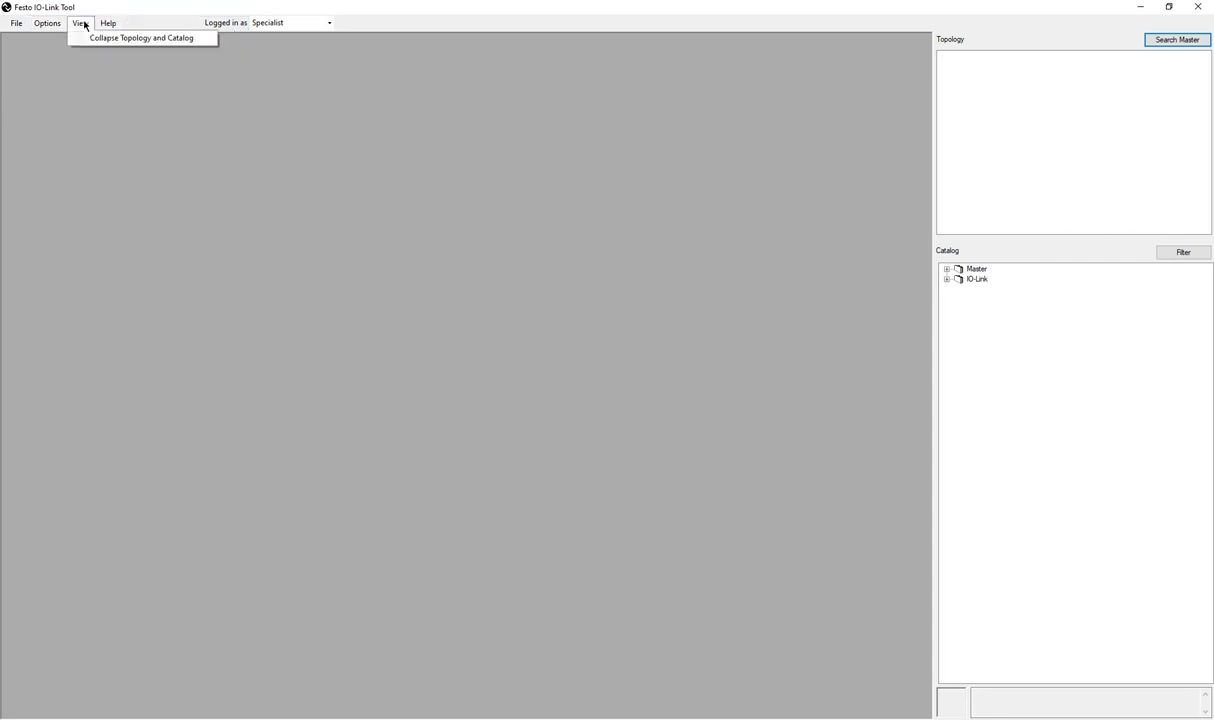
click(50, 24)
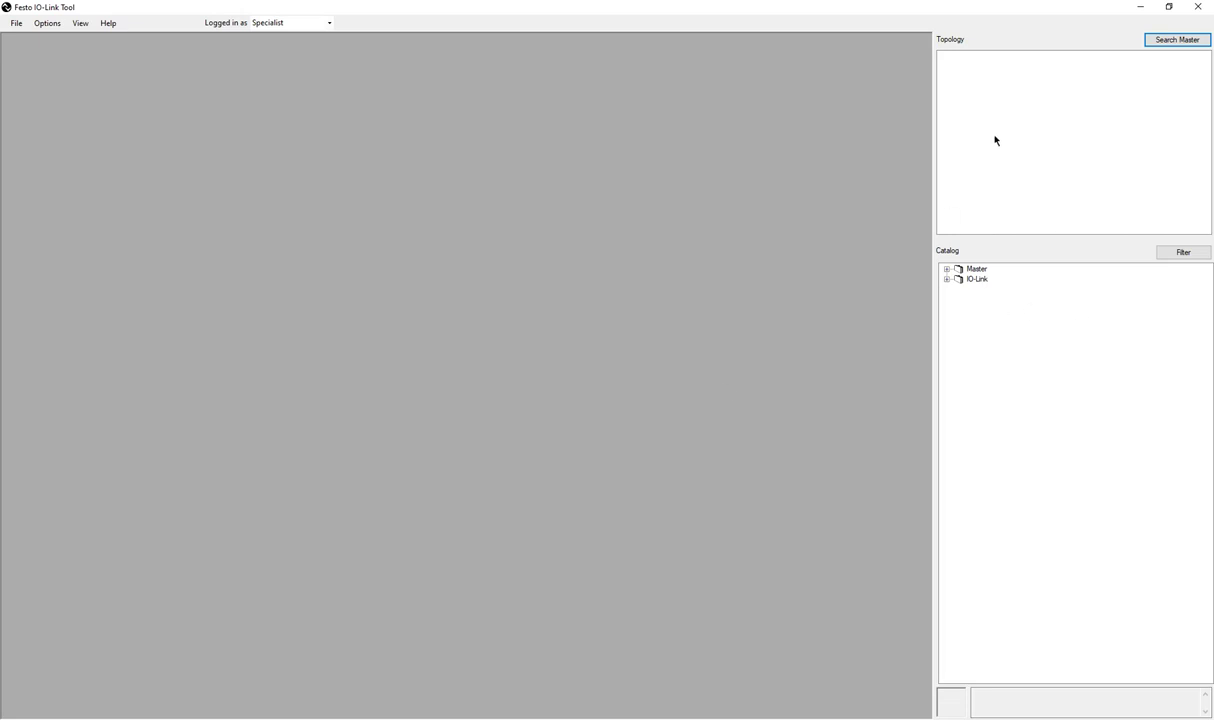
- Search the network for IO-Link masters and close the empty Master Discovery dialog
click(1168, 45)
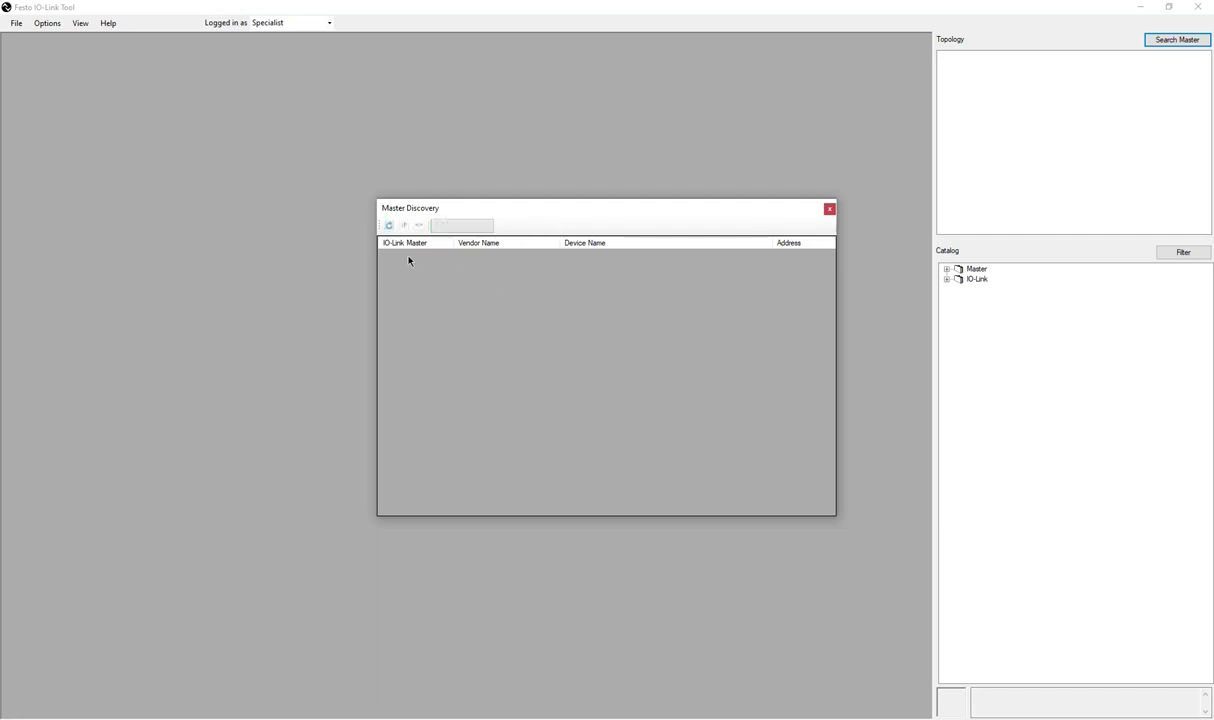
drag(696, 211, 671, 127)
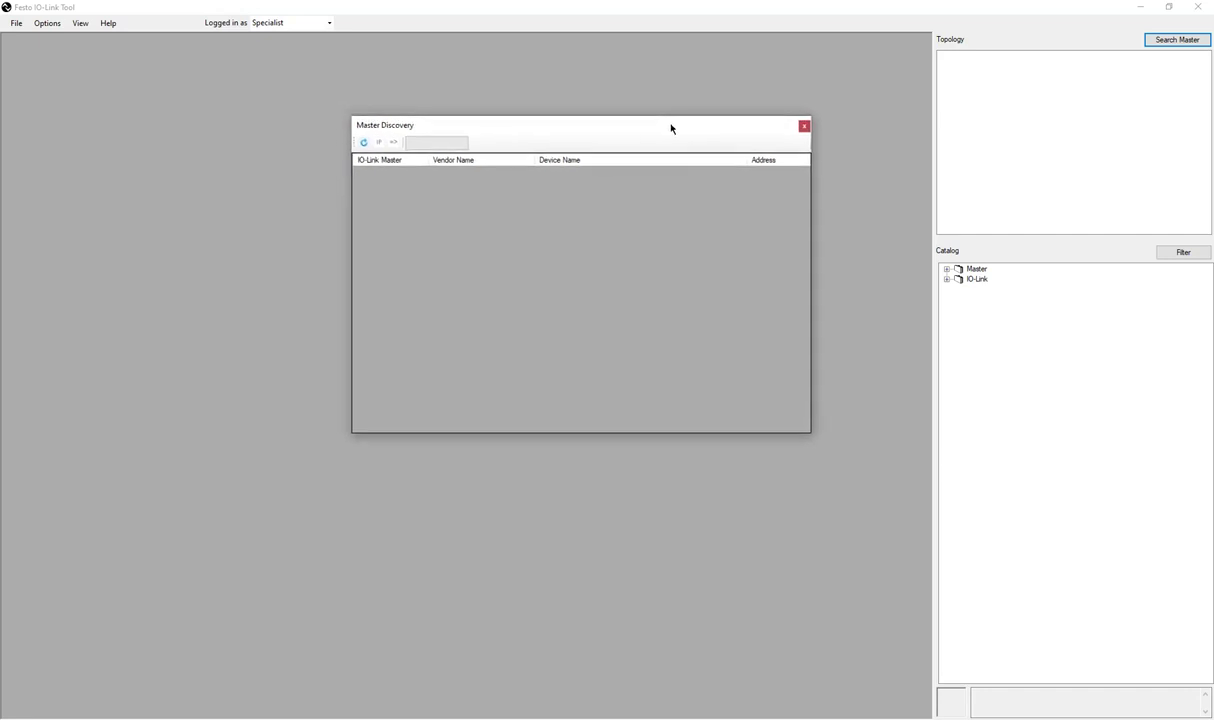
click(804, 127)
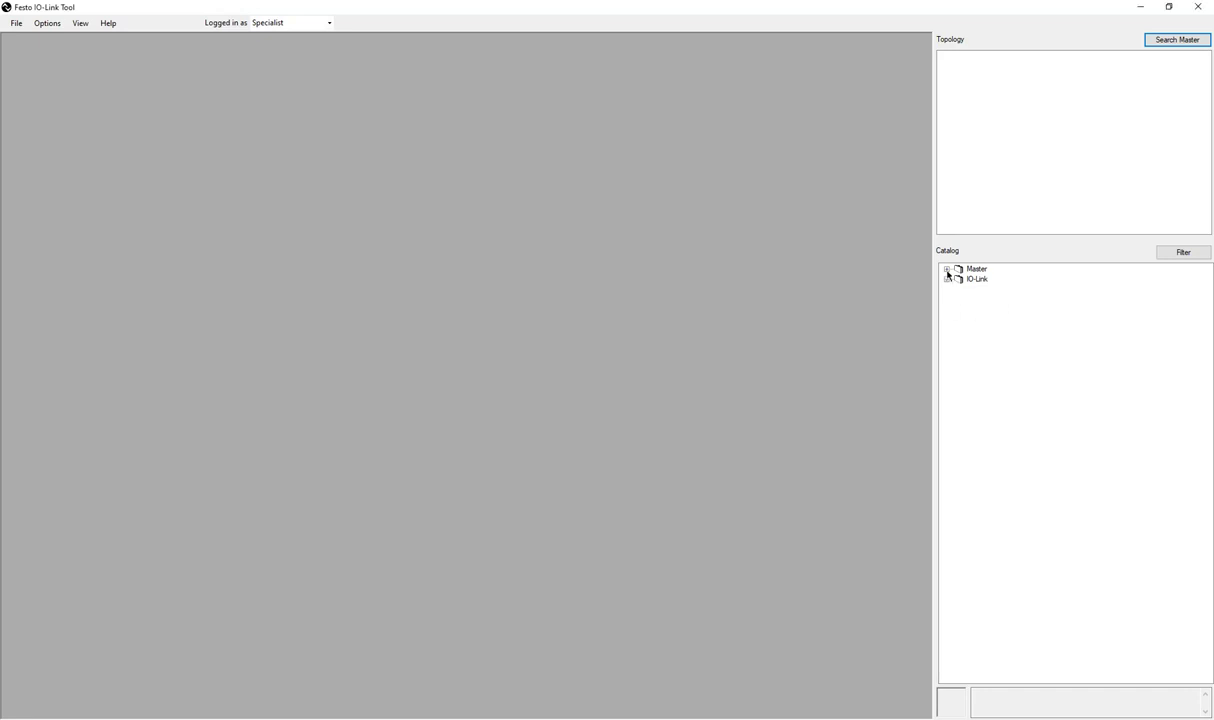
- Expand Catalog > Master > Festo > EtherNet/IP and select CPX-AP-I-EP
click(946, 269)
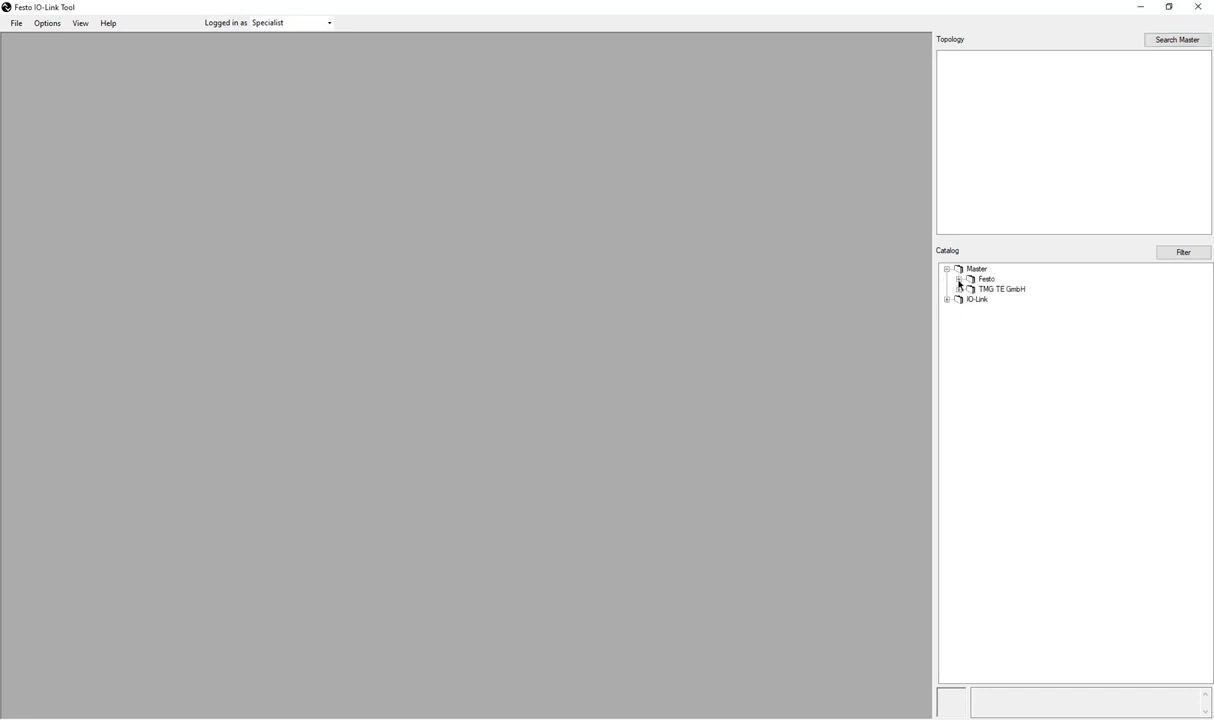
click(958, 280)
click(970, 299)
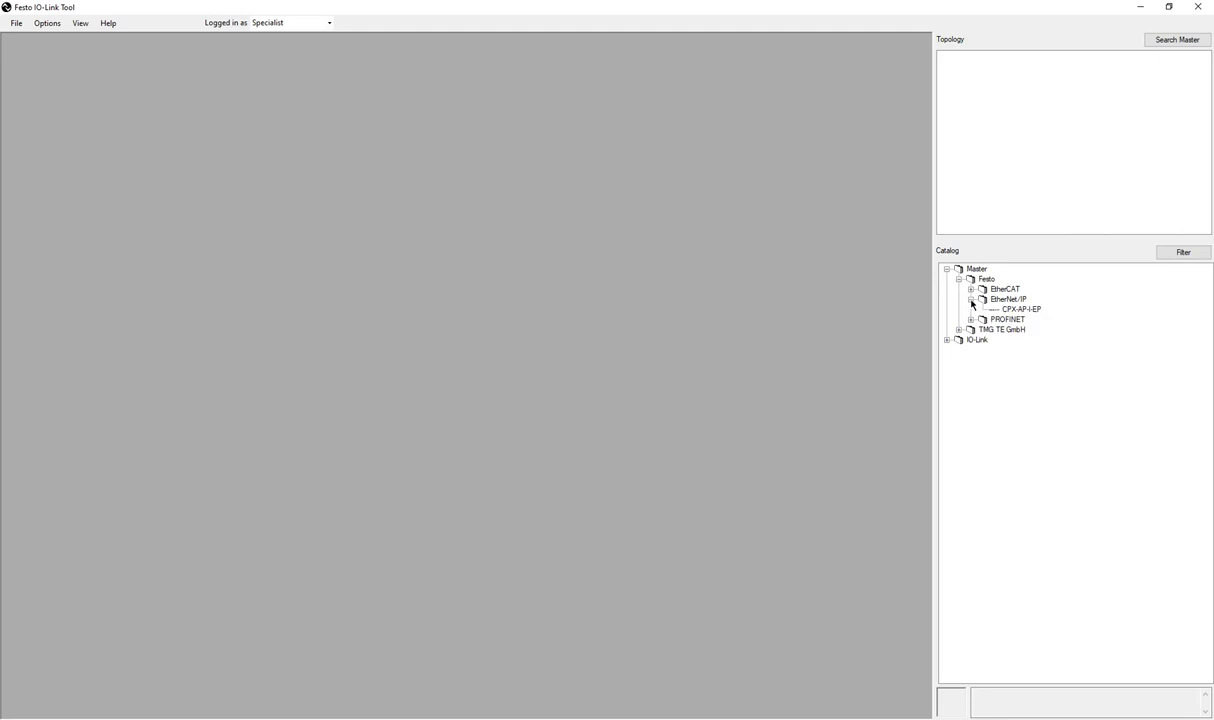
click(1030, 310)
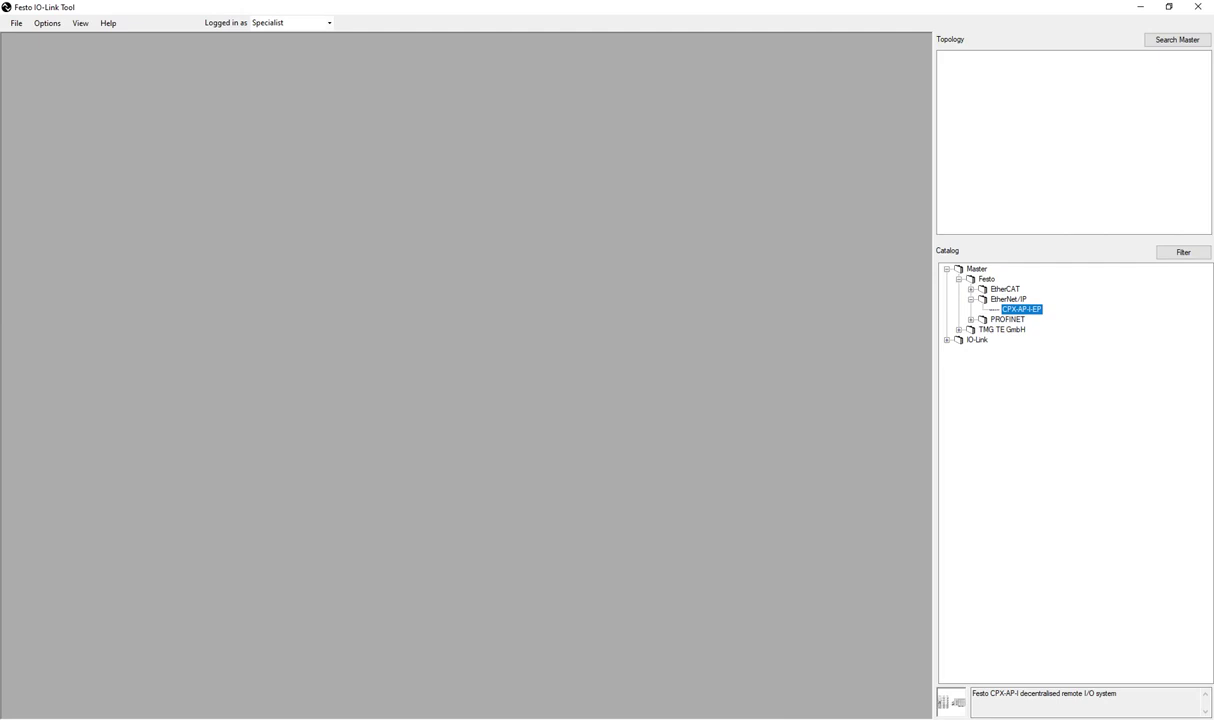
click(538, 698)
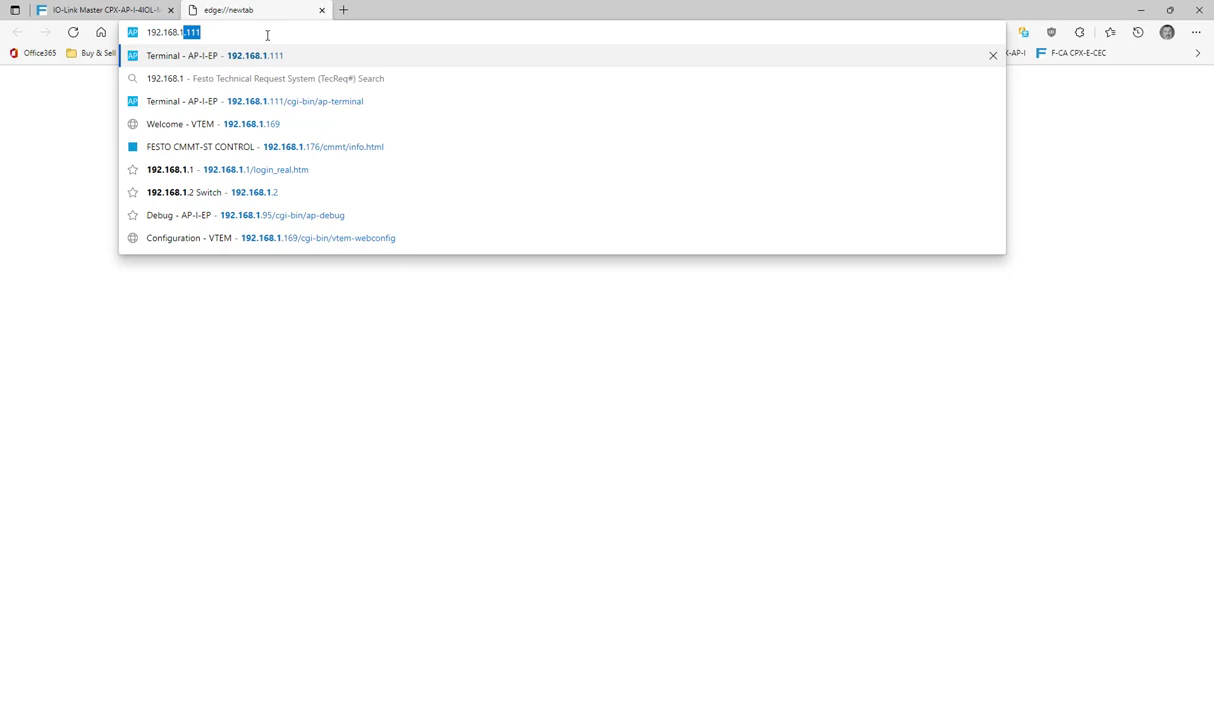
- Load the AP-I-EP Terminal page at 192.168.1.111 in a new Edge tab
text(111)
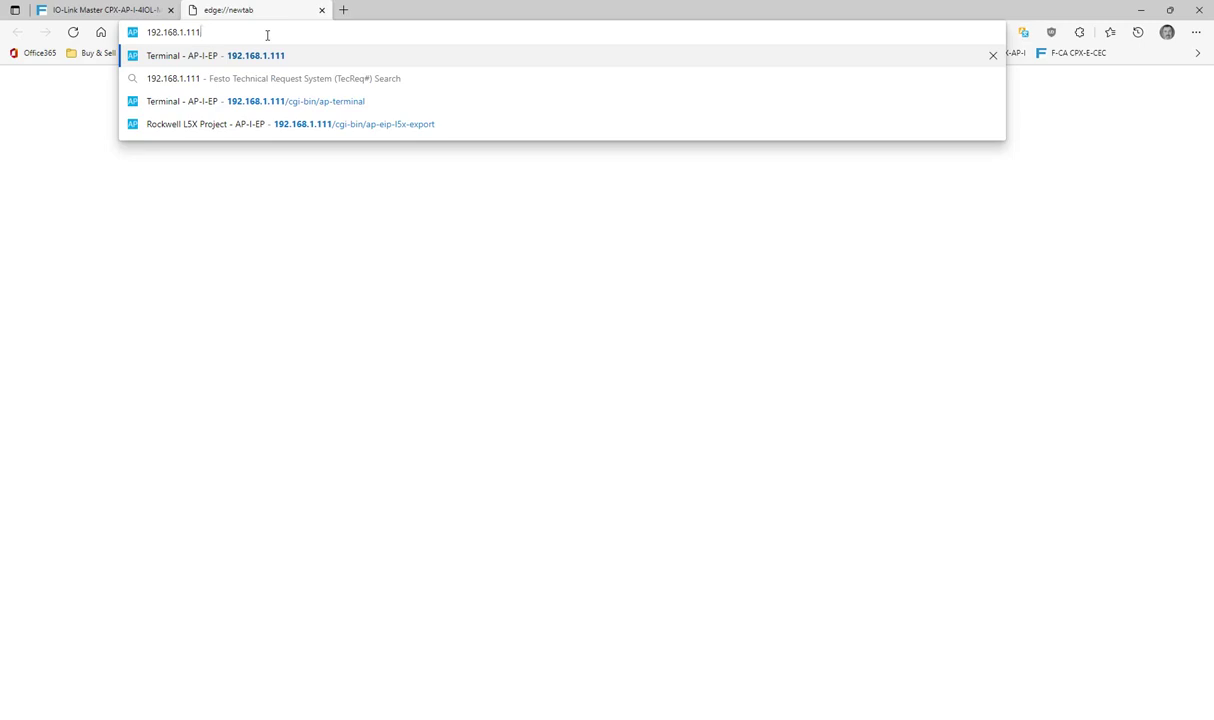
key(Return)
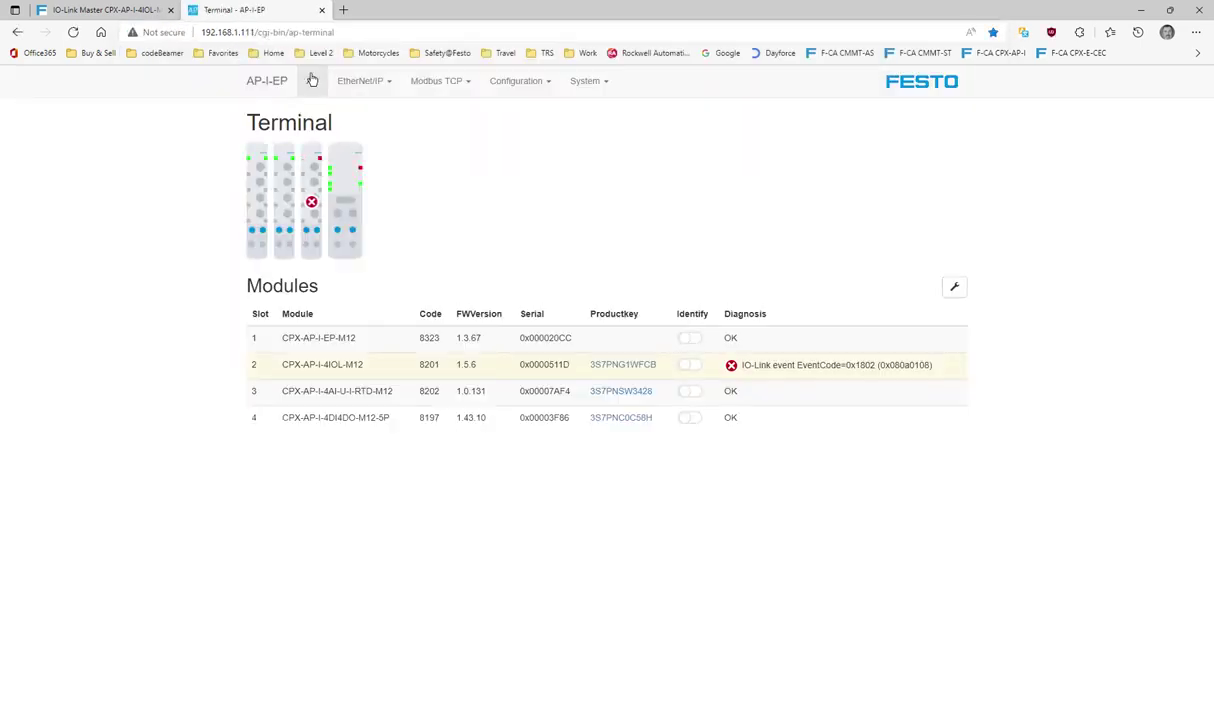
click(336, 32)
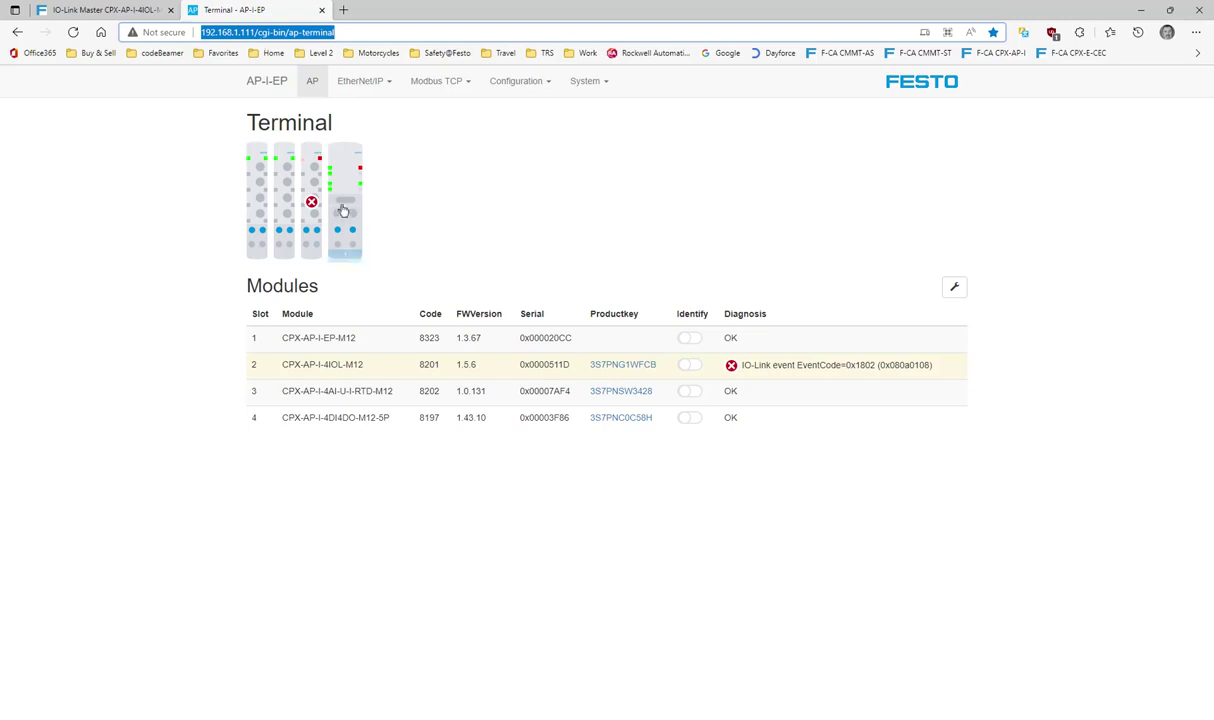
- Check the CPX-AP-I-EP-M12 parameters, then expand the CPX-AP-I-4IOL-M12 parameters showing IOL_AUTOSTART ports
mouse_move(346, 198)
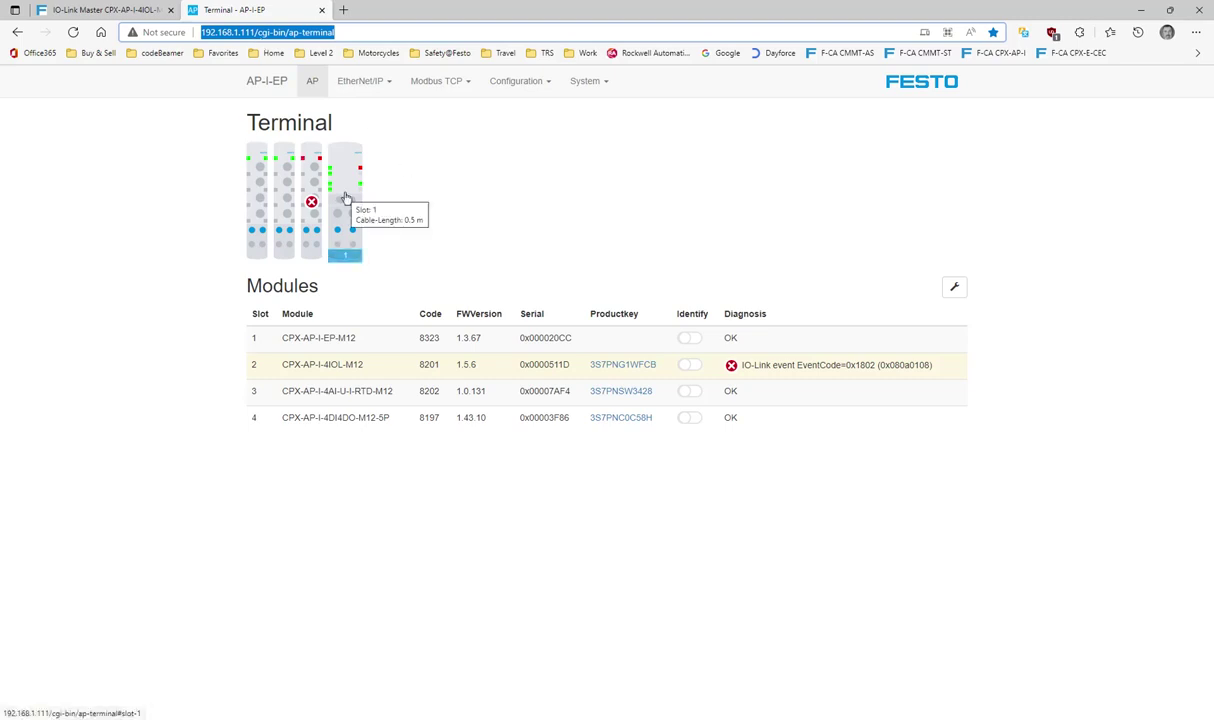
click(332, 339)
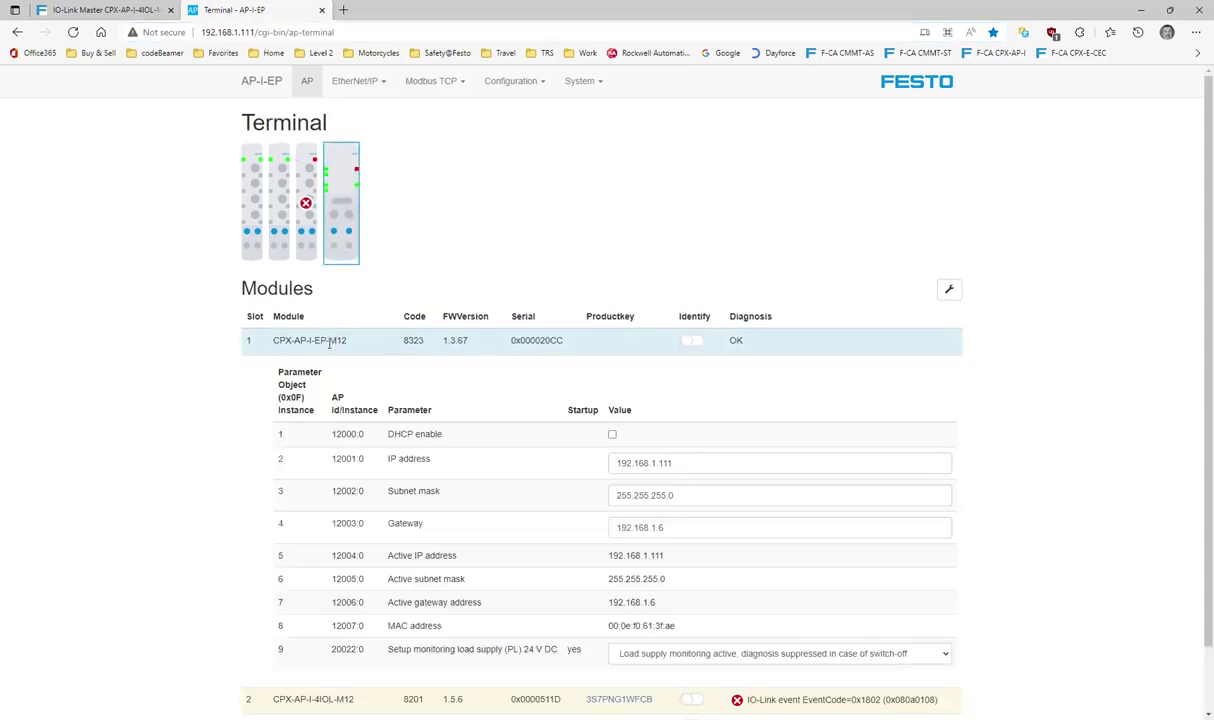
click(329, 343)
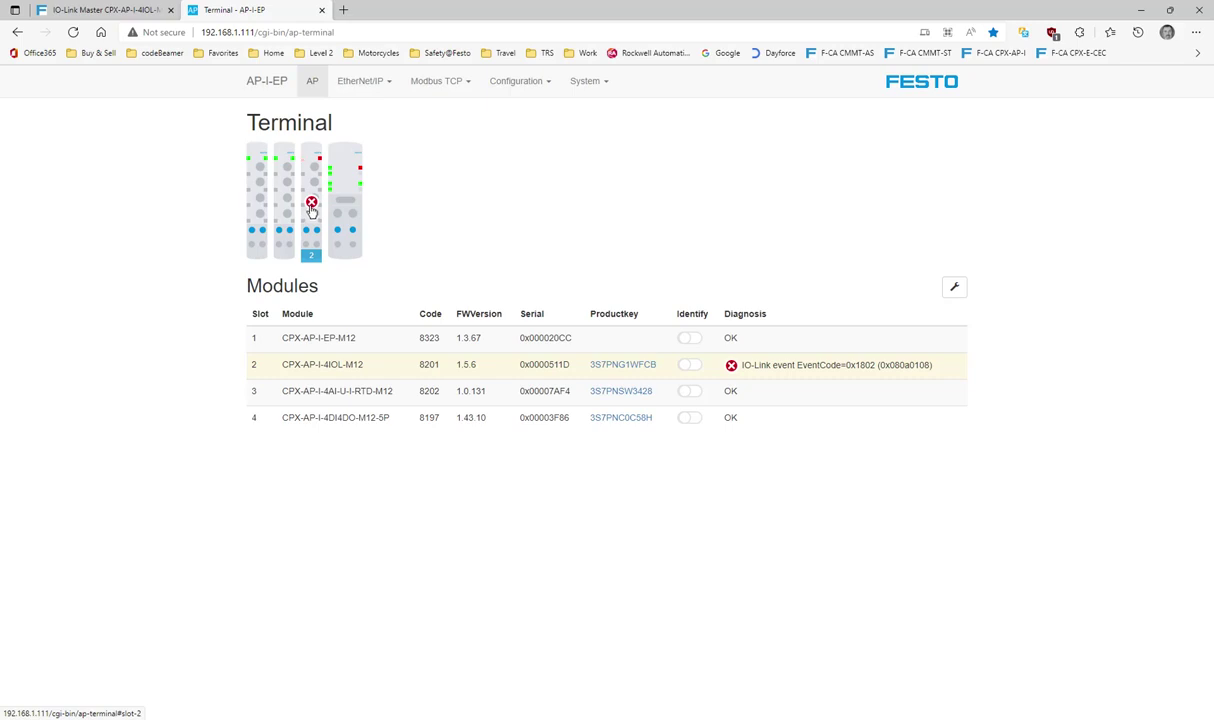
click(344, 366)
scroll(821, 506, down, 5)
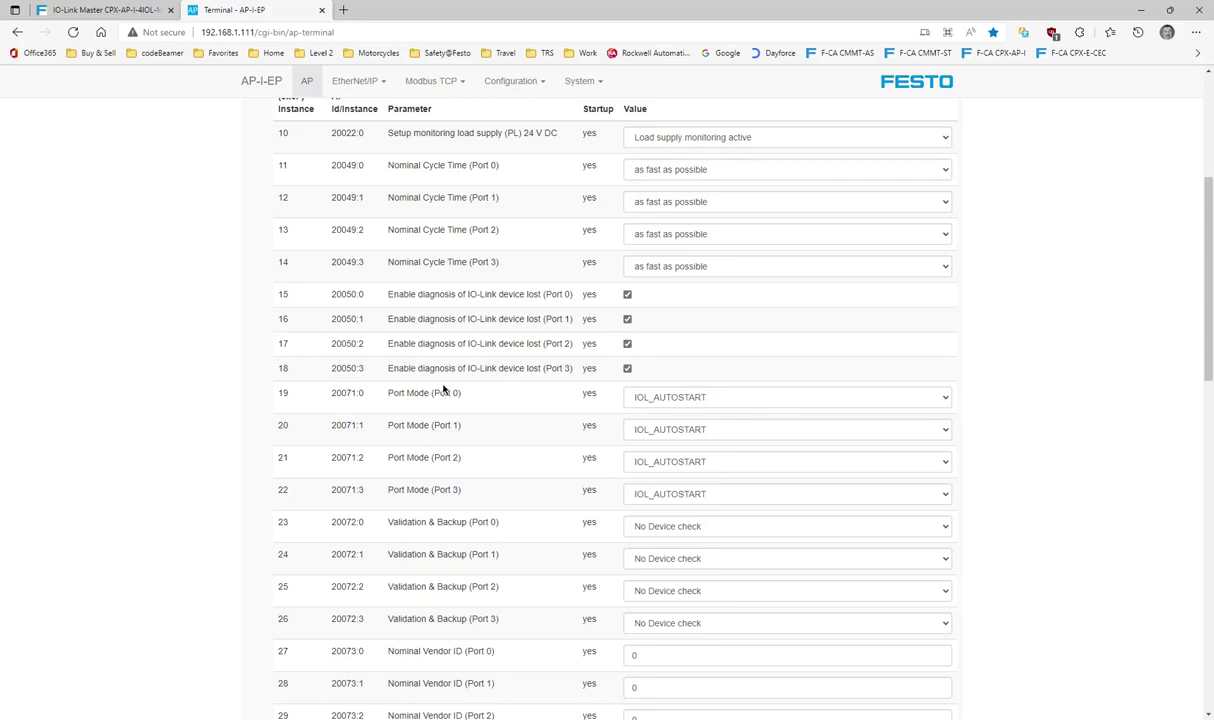
click(706, 398)
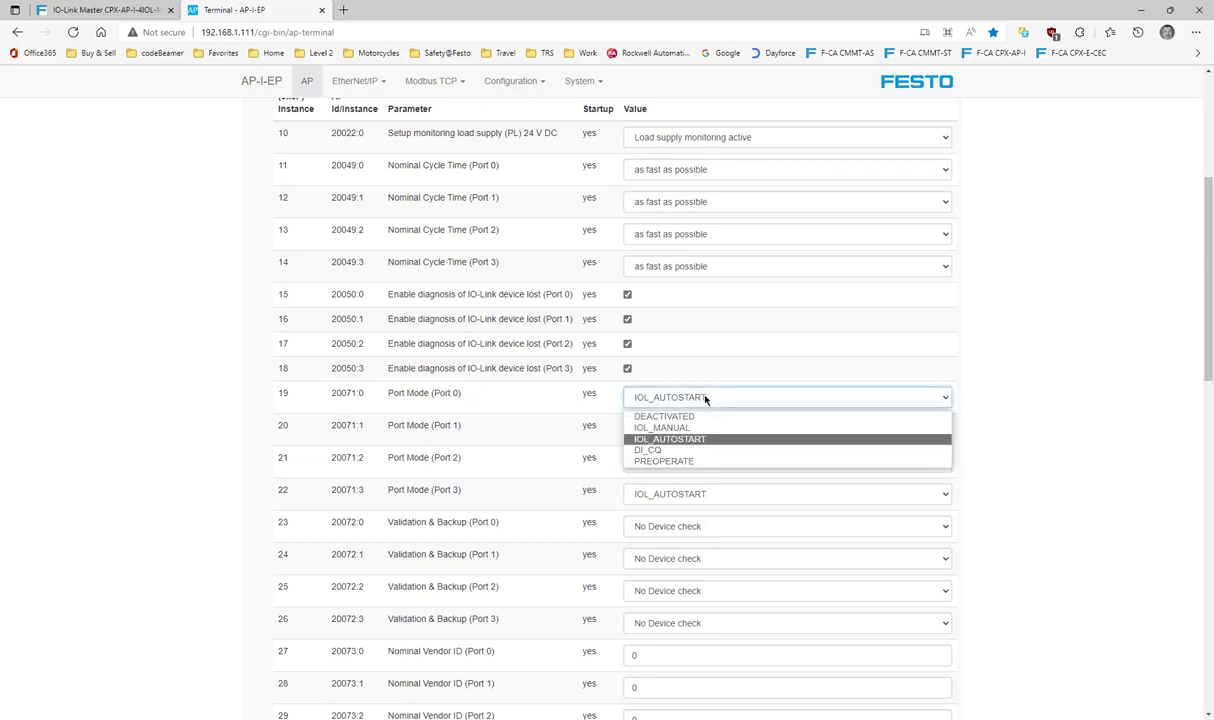
click(1034, 395)
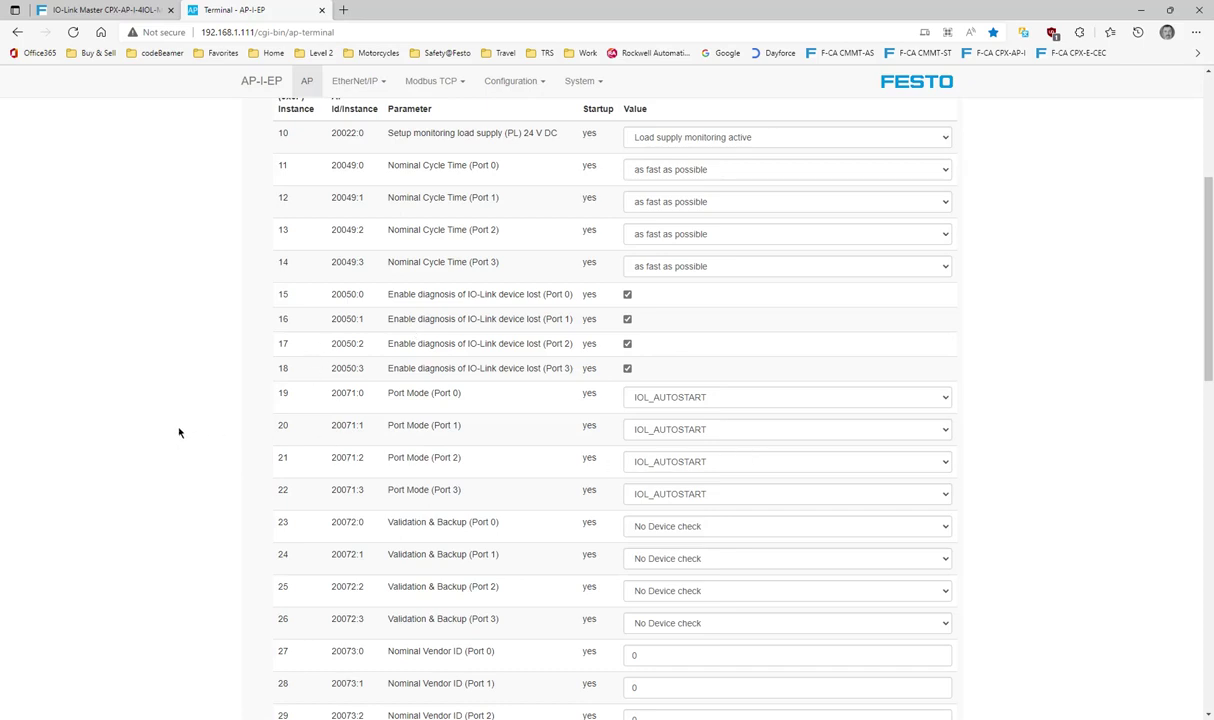
scroll(178, 433, up, 3)
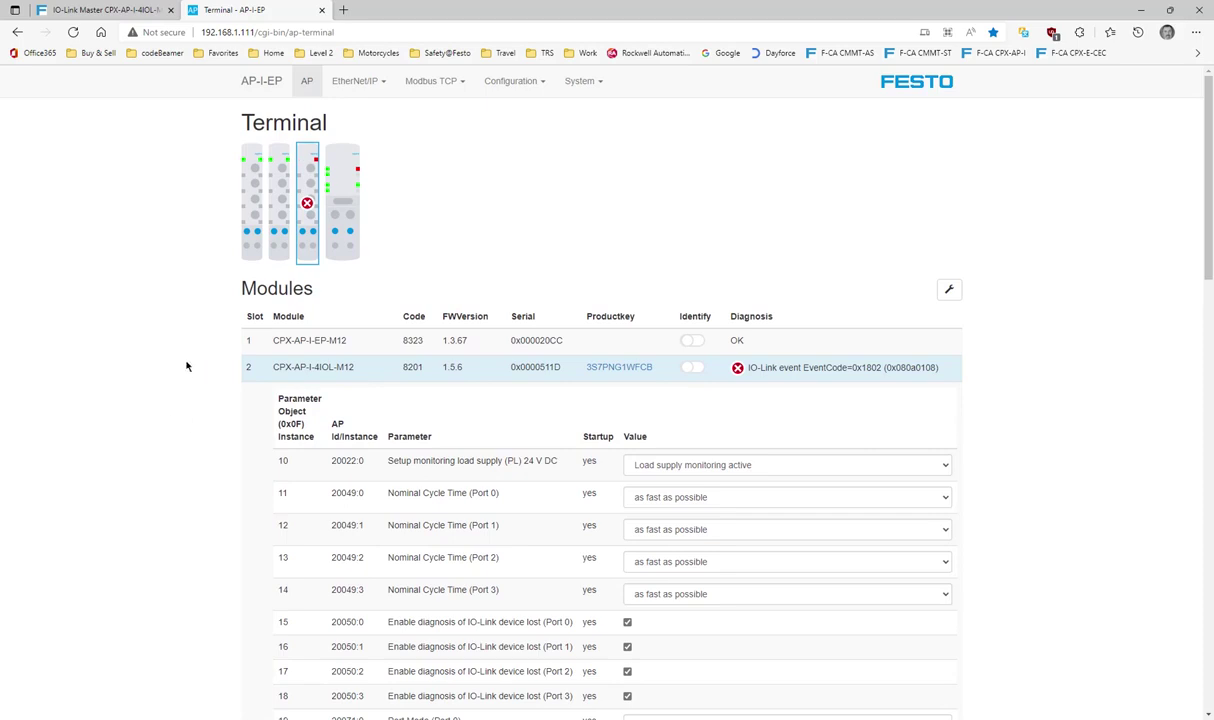
scroll(1119, 451, down, 6)
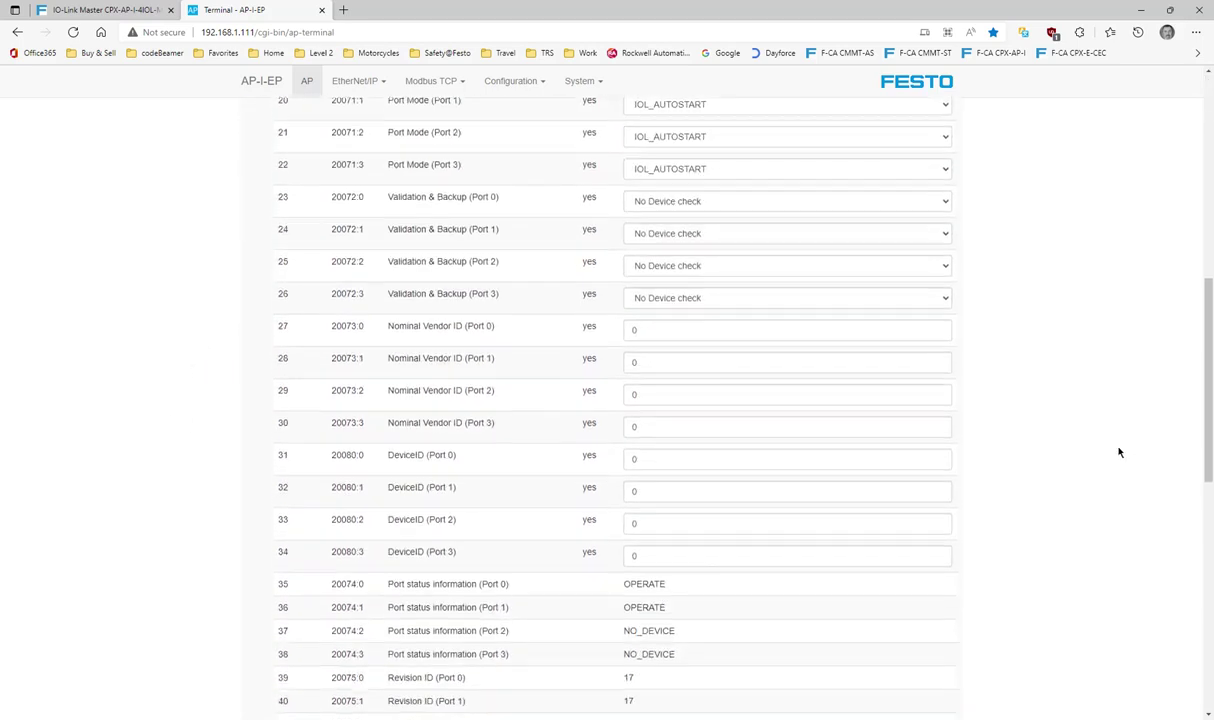
scroll(910, 508, down, 3)
scroll(790, 510, up, 3)
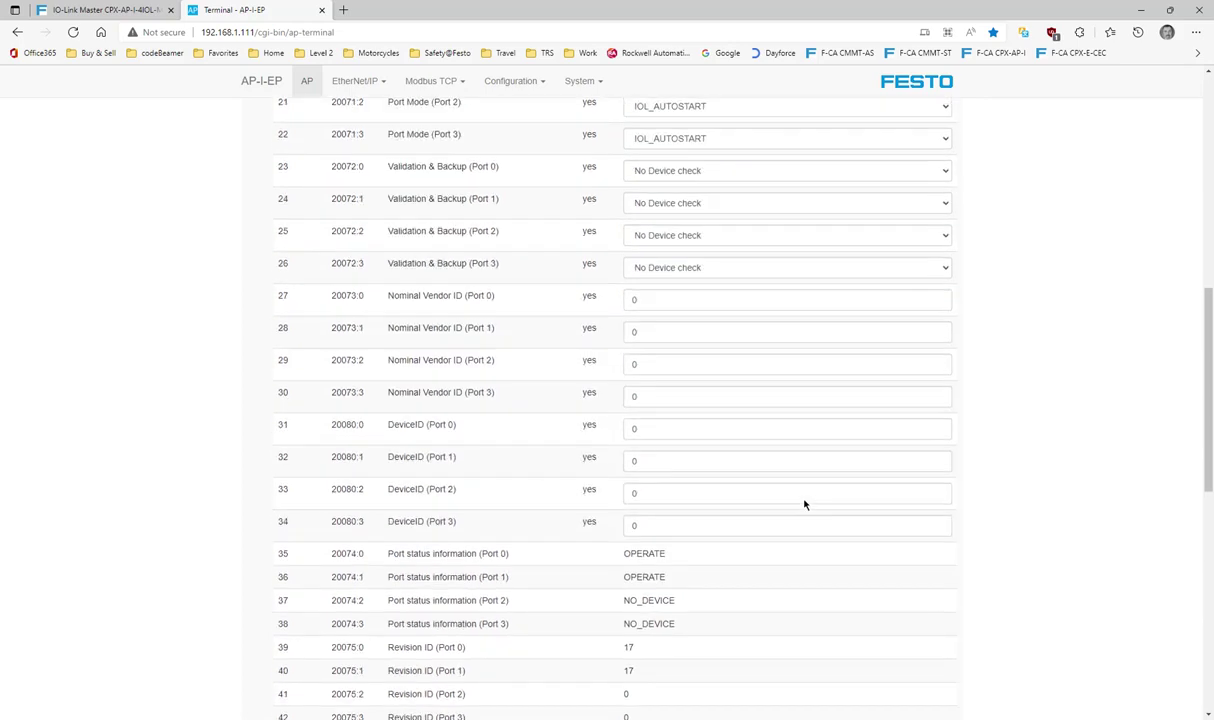
scroll(804, 505, up, 1)
click(751, 205)
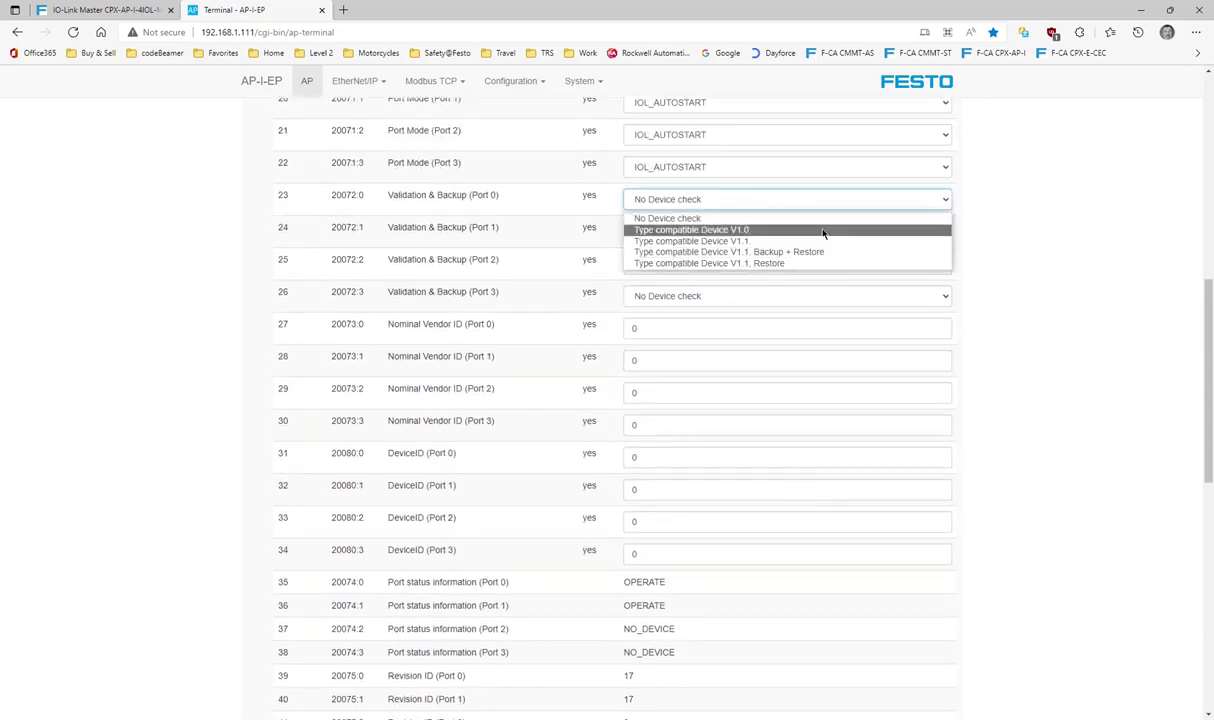
click(1040, 262)
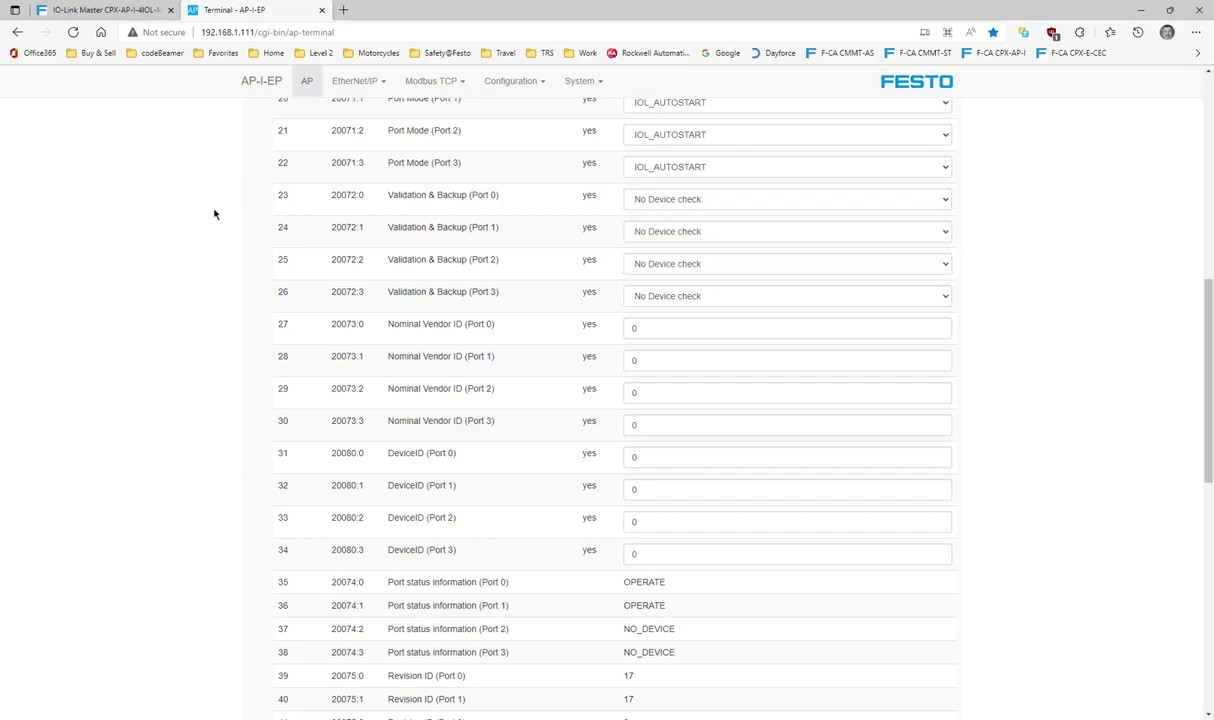
scroll(230, 158, up, 7)
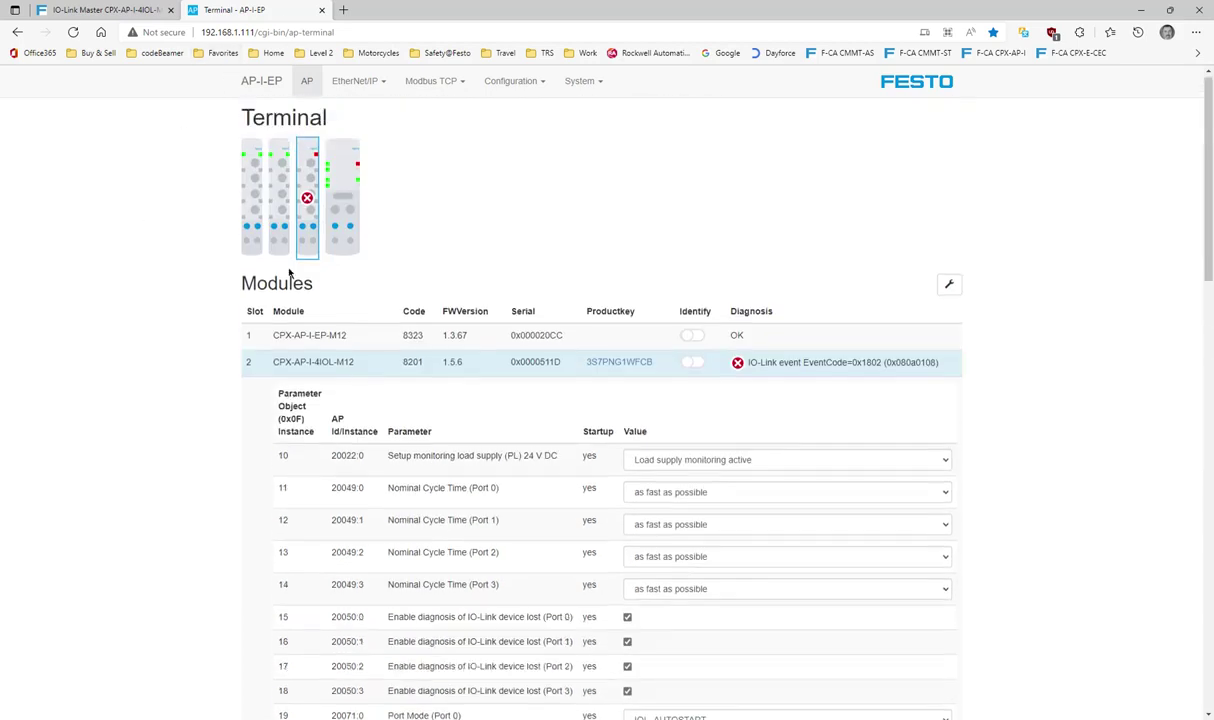
click(296, 352)
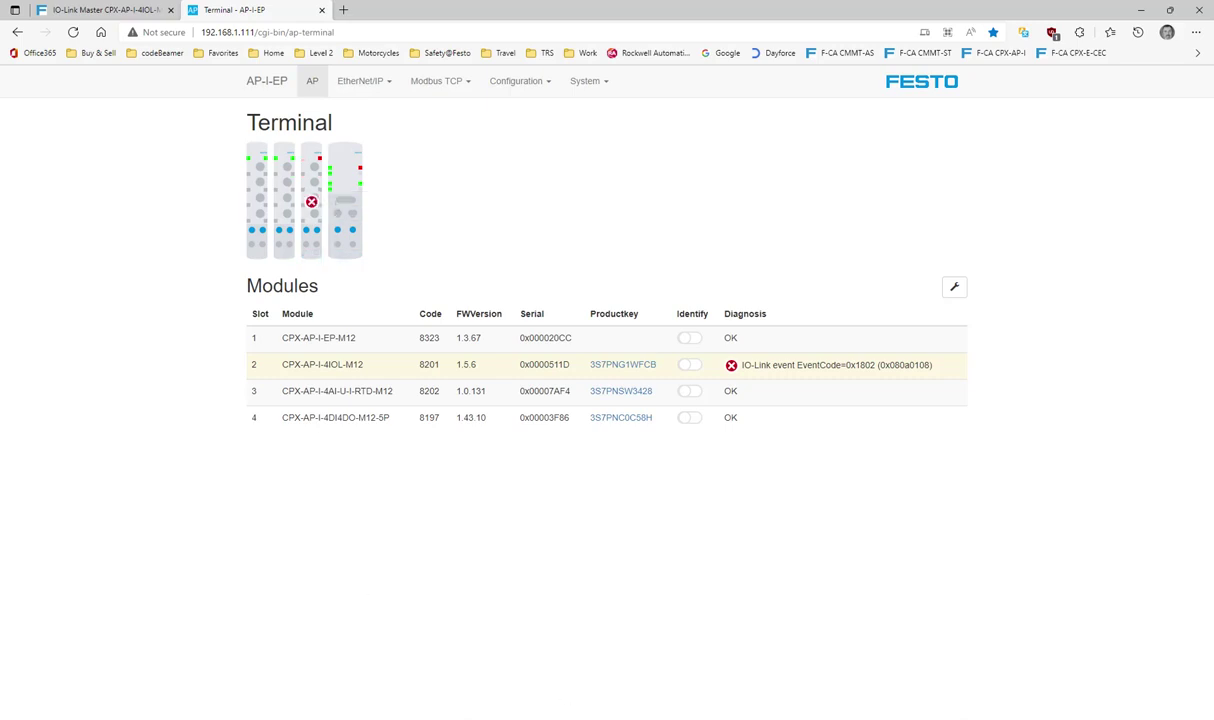
- Drag CPX-AP-I-EP into the Topology and assign it IP address 192.168.1.111
click(620, 598)
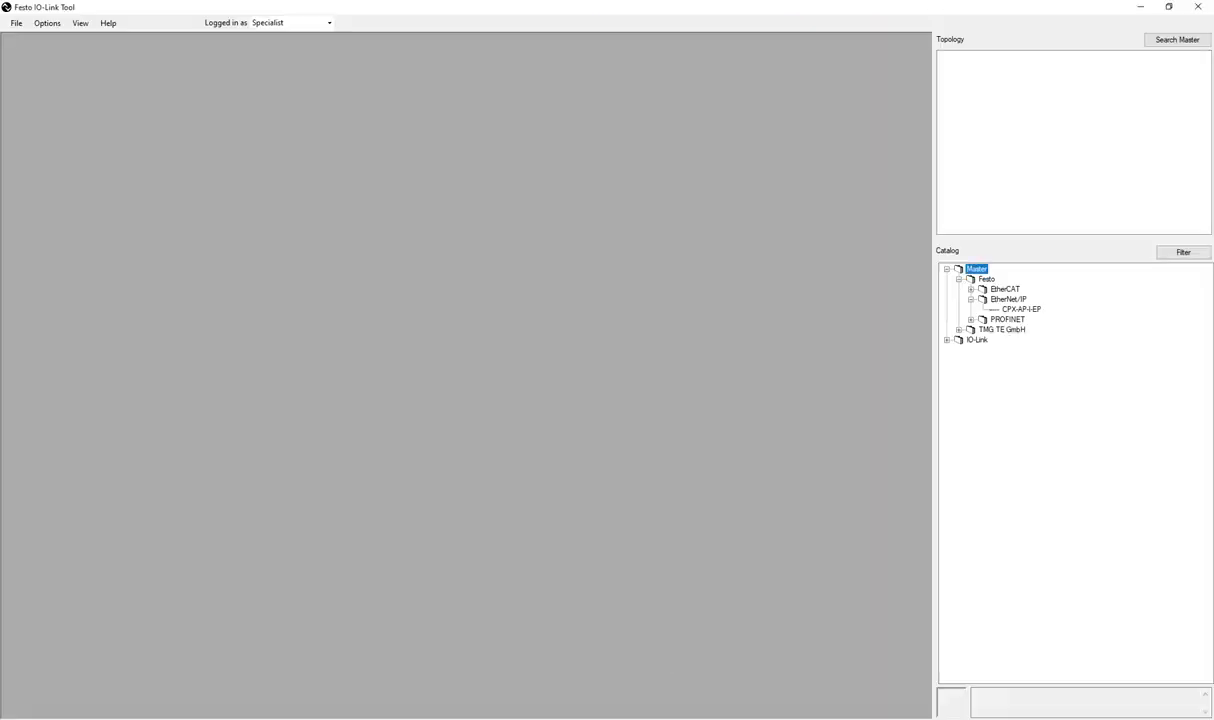
drag(1018, 309, 1013, 111)
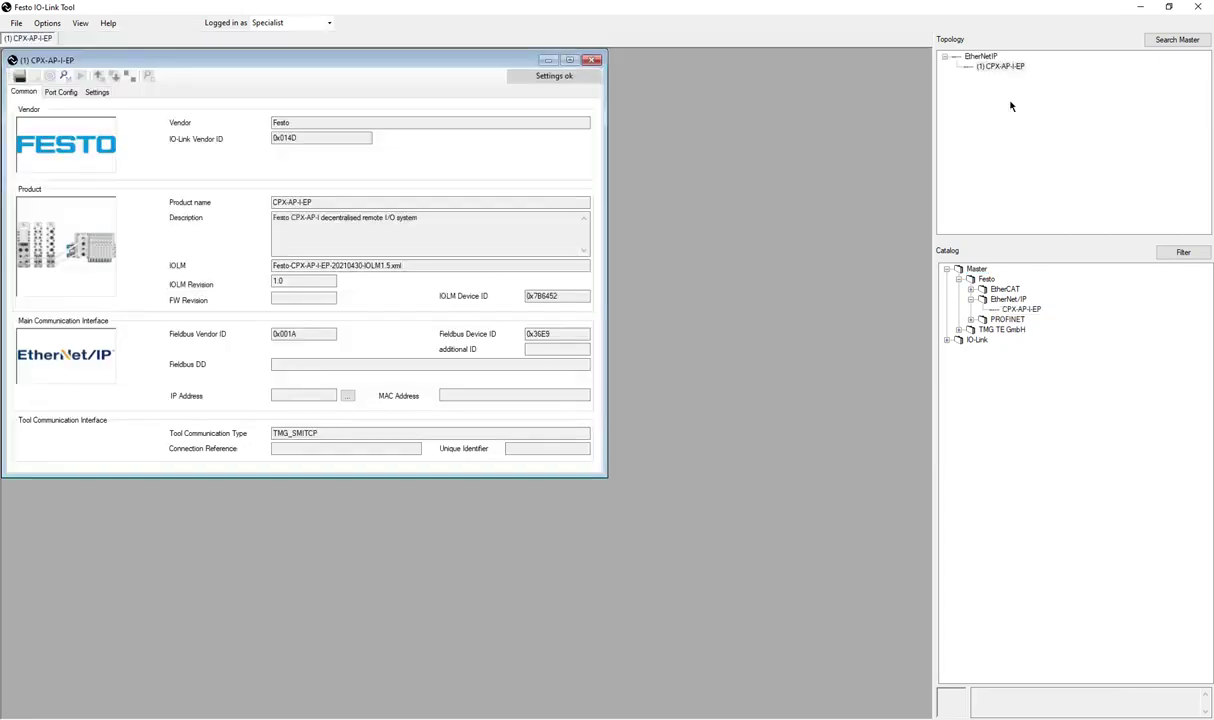
click(348, 396)
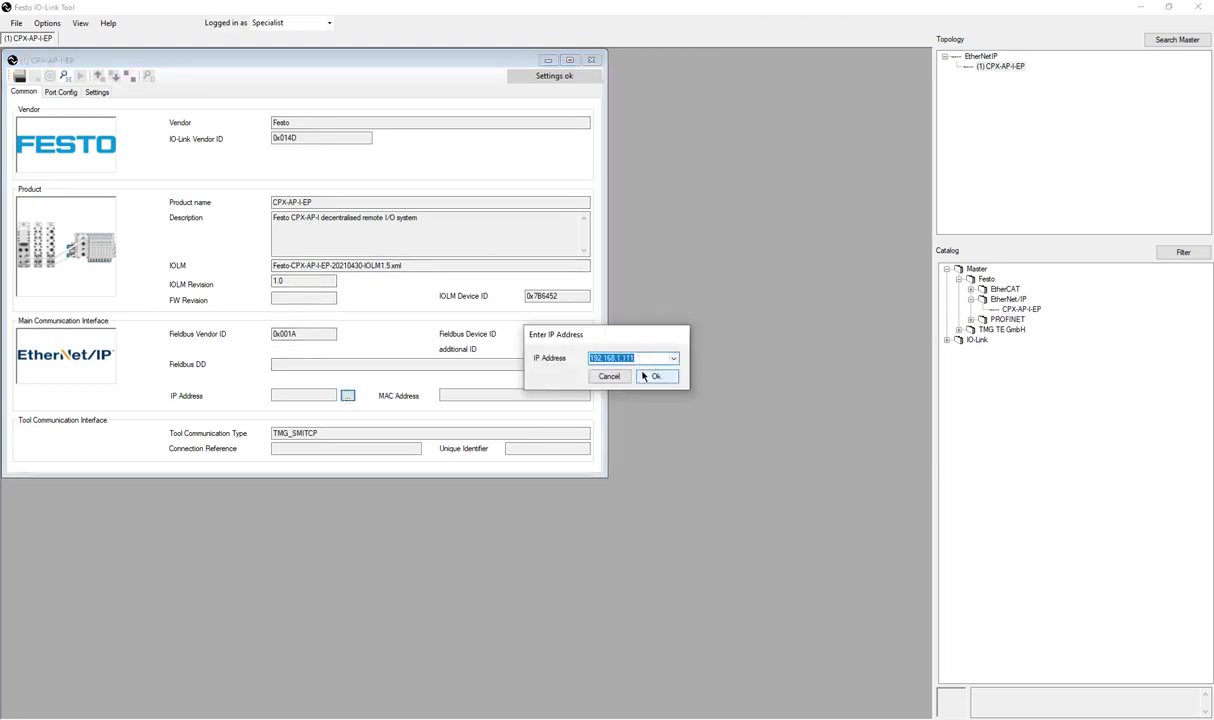
click(656, 378)
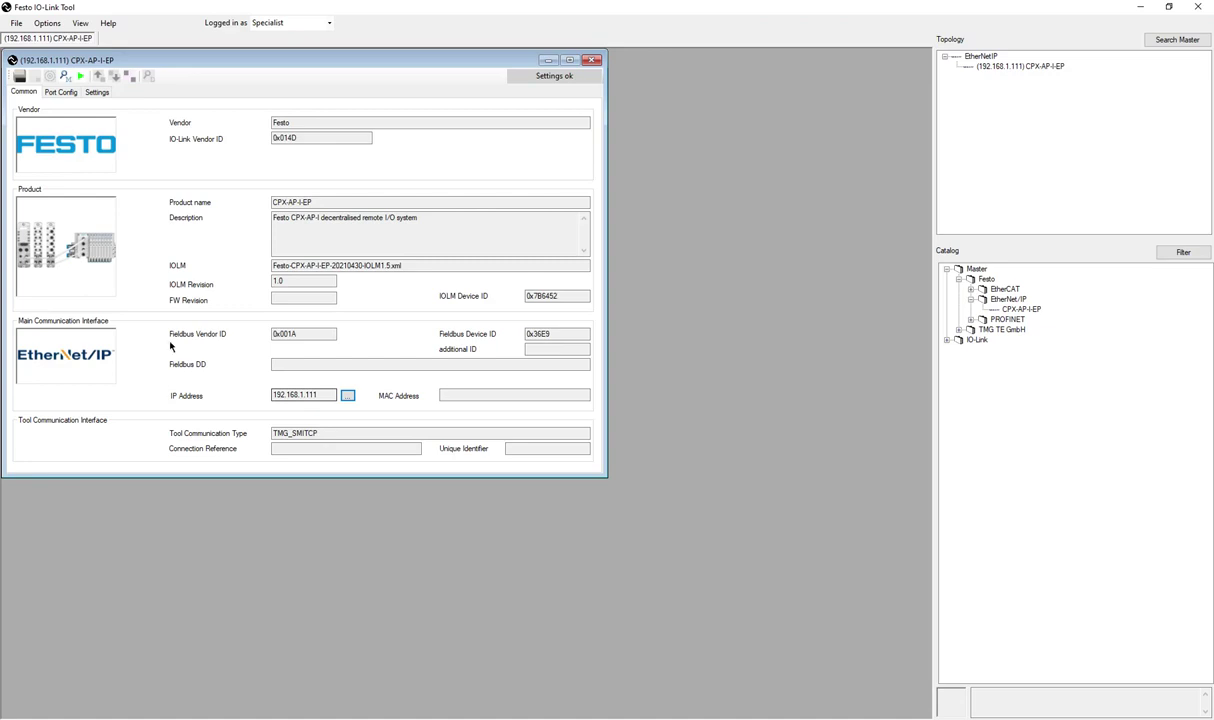
click(58, 93)
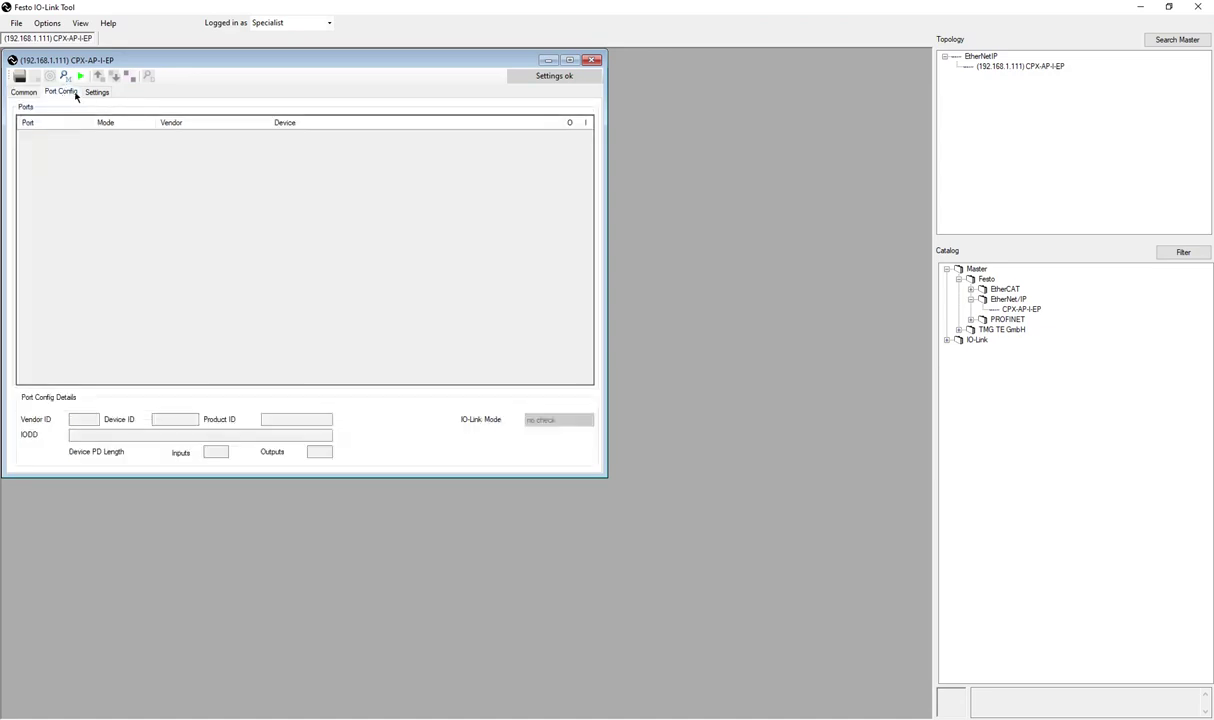
click(99, 92)
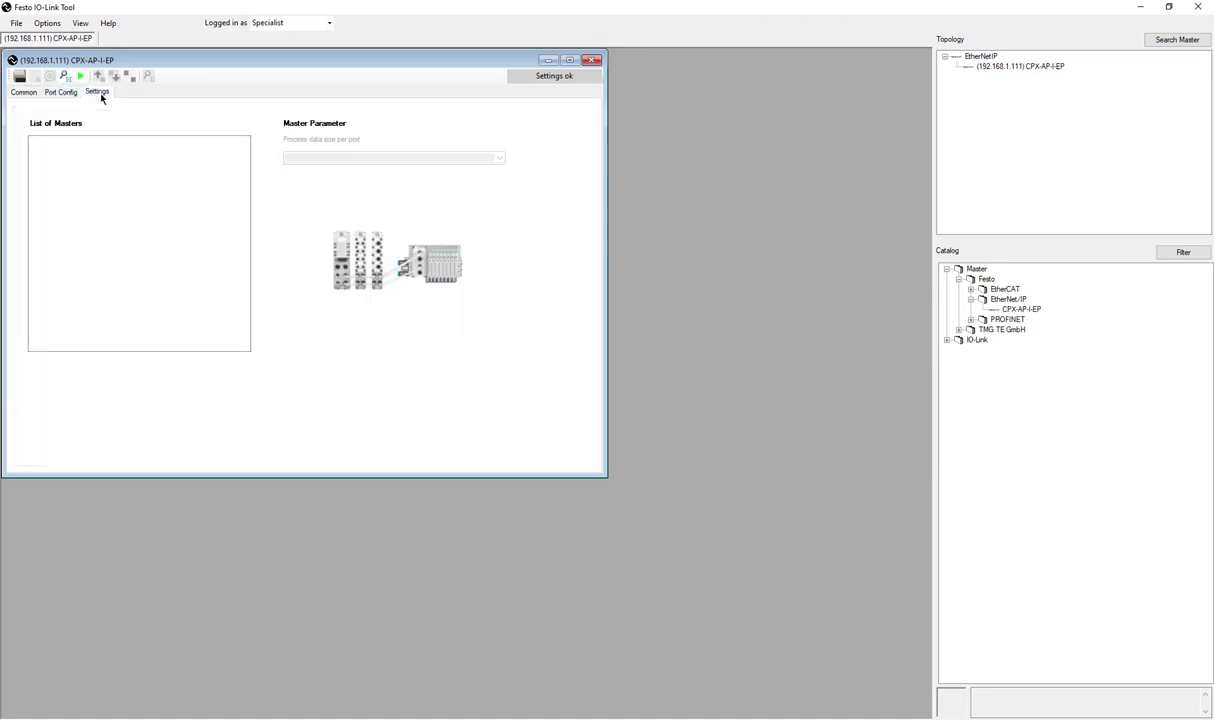
- Review the master's Port Config and general tabs, then go online to list four IO-Link ports
click(60, 93)
click(24, 93)
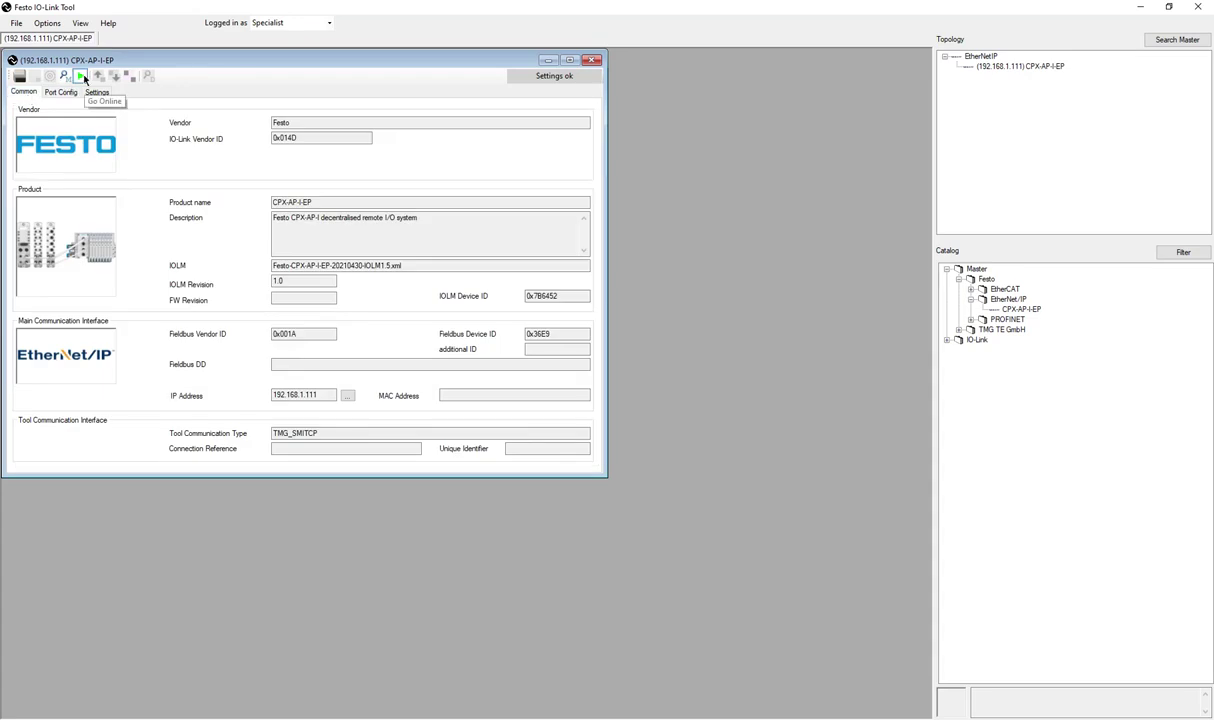
click(77, 78)
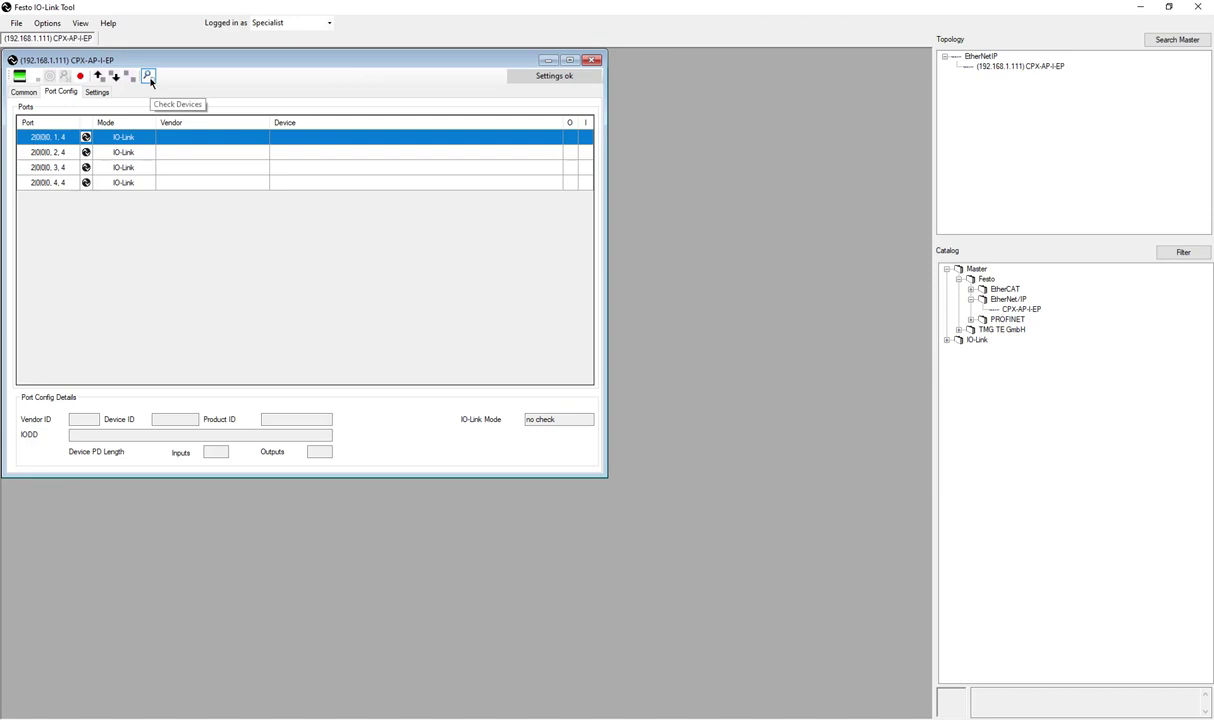
- Run Check Devices twice, finding ELGS, ERMS and SPAU-P10-L on ports 1–3, then close it
click(149, 78)
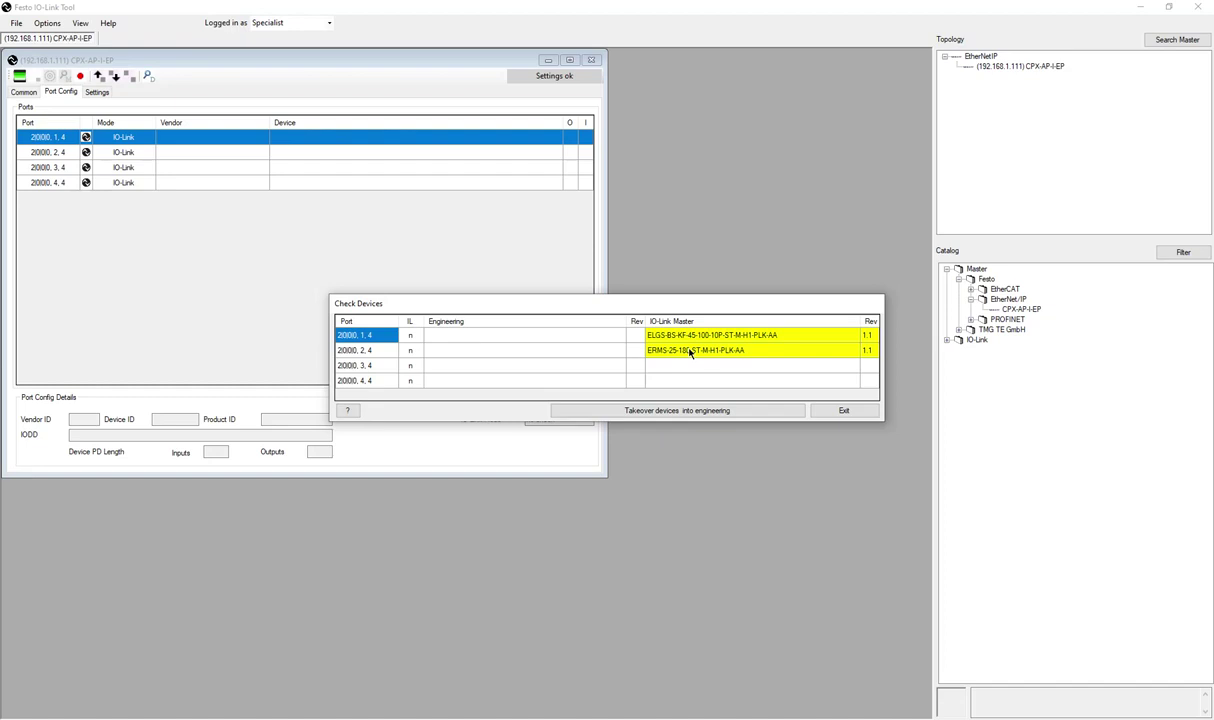
mouse_move(348, 420)
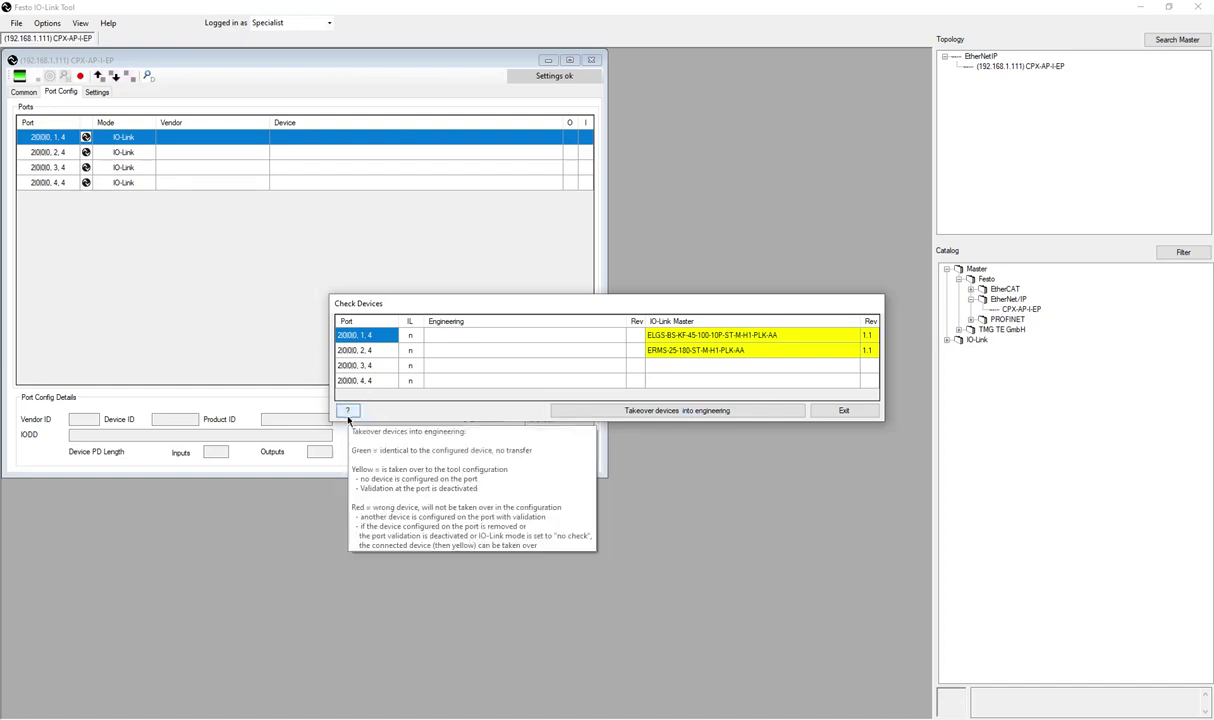
click(840, 411)
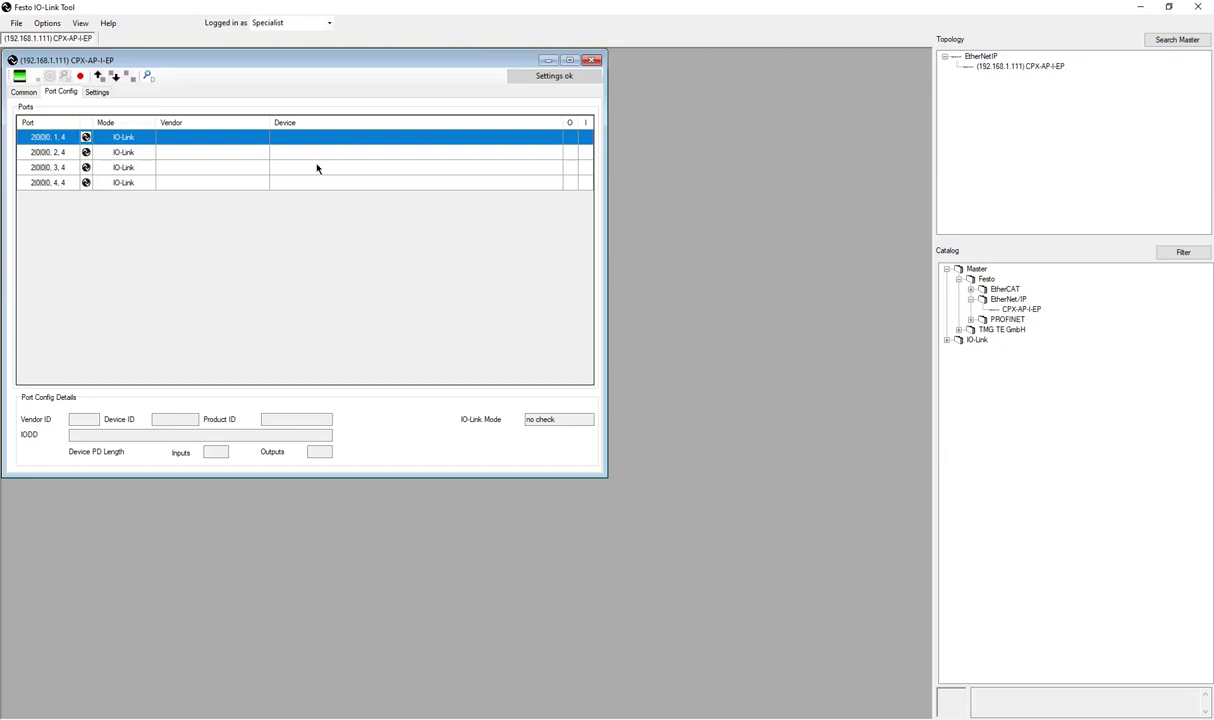
click(147, 76)
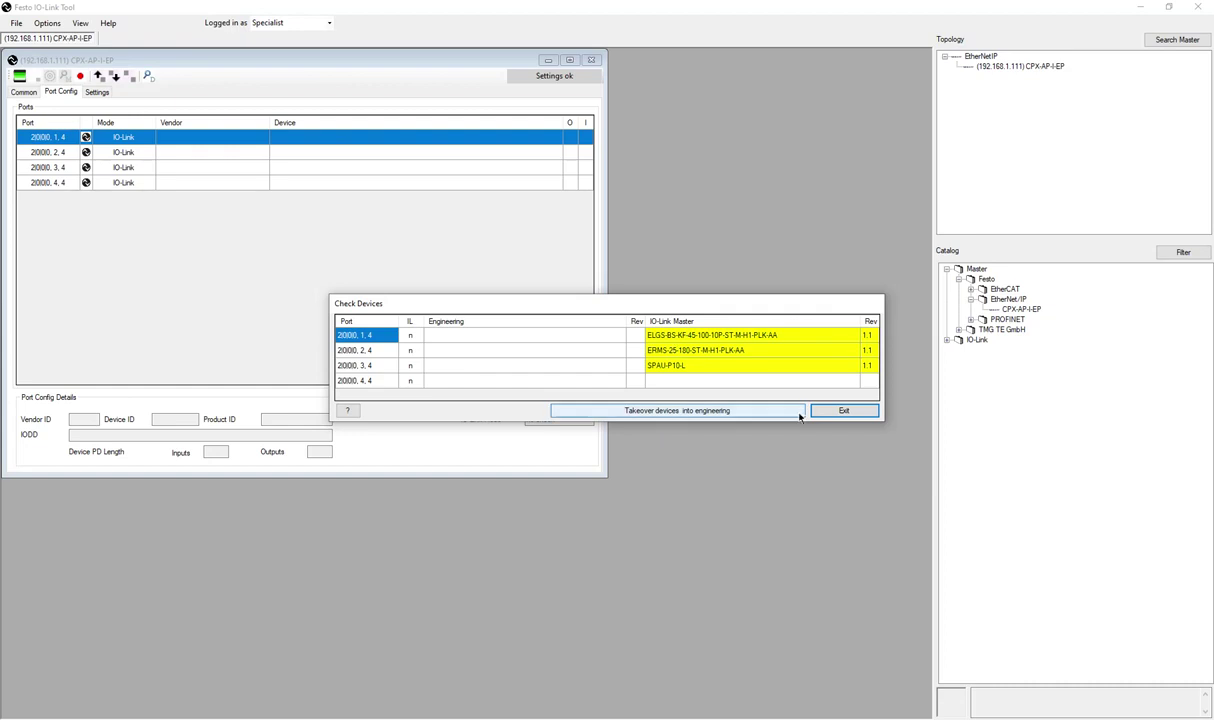
click(836, 411)
- Inspect the Festo-VPPM-20190731-IODD1.1.xml path in Import IODD, then cancel without importing
click(50, 24)
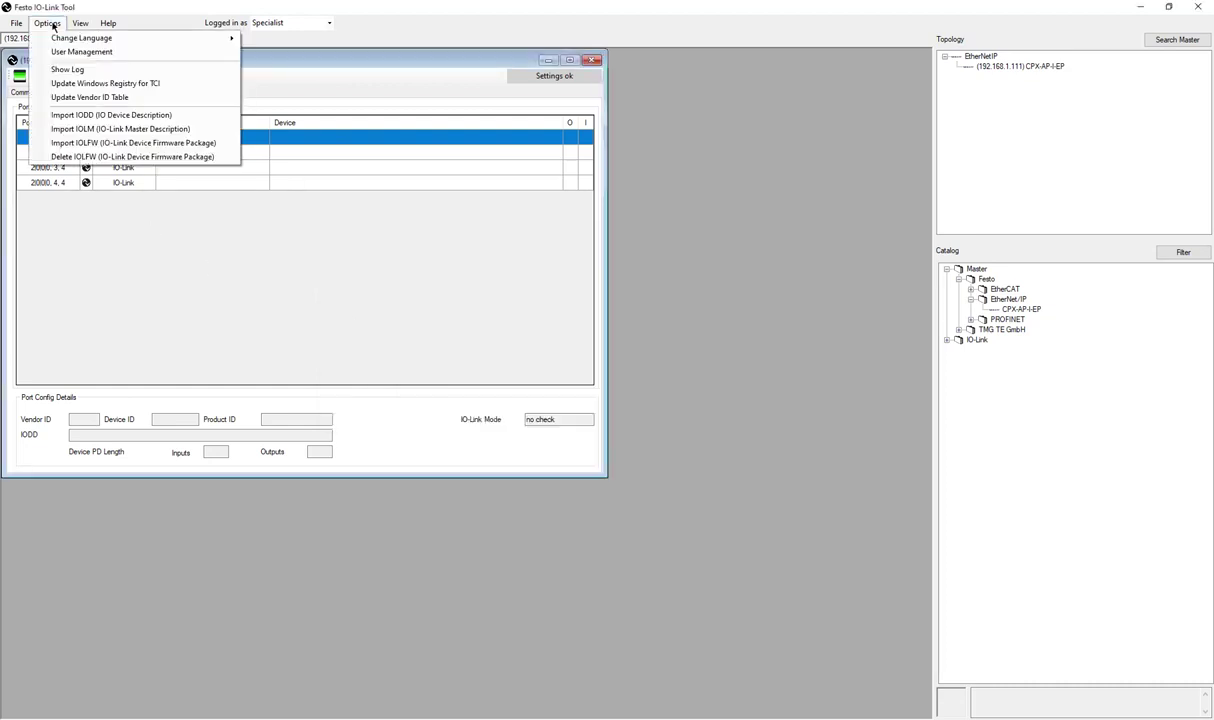
click(195, 119)
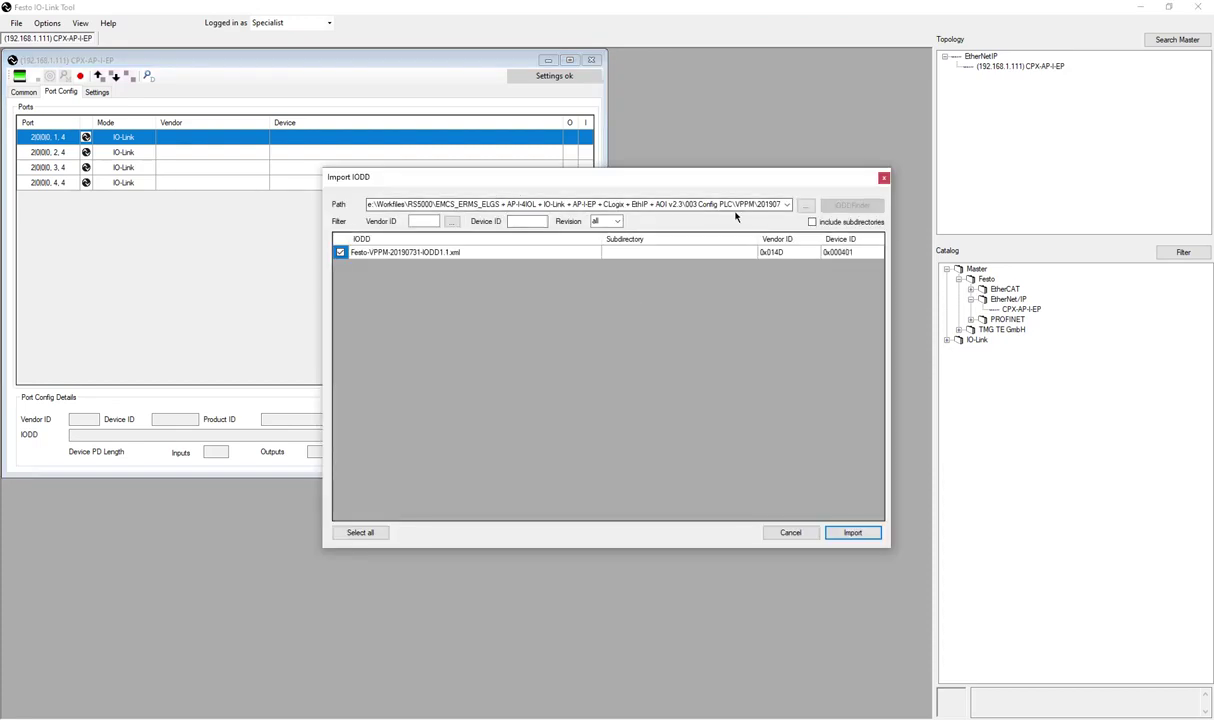
double_click(635, 205)
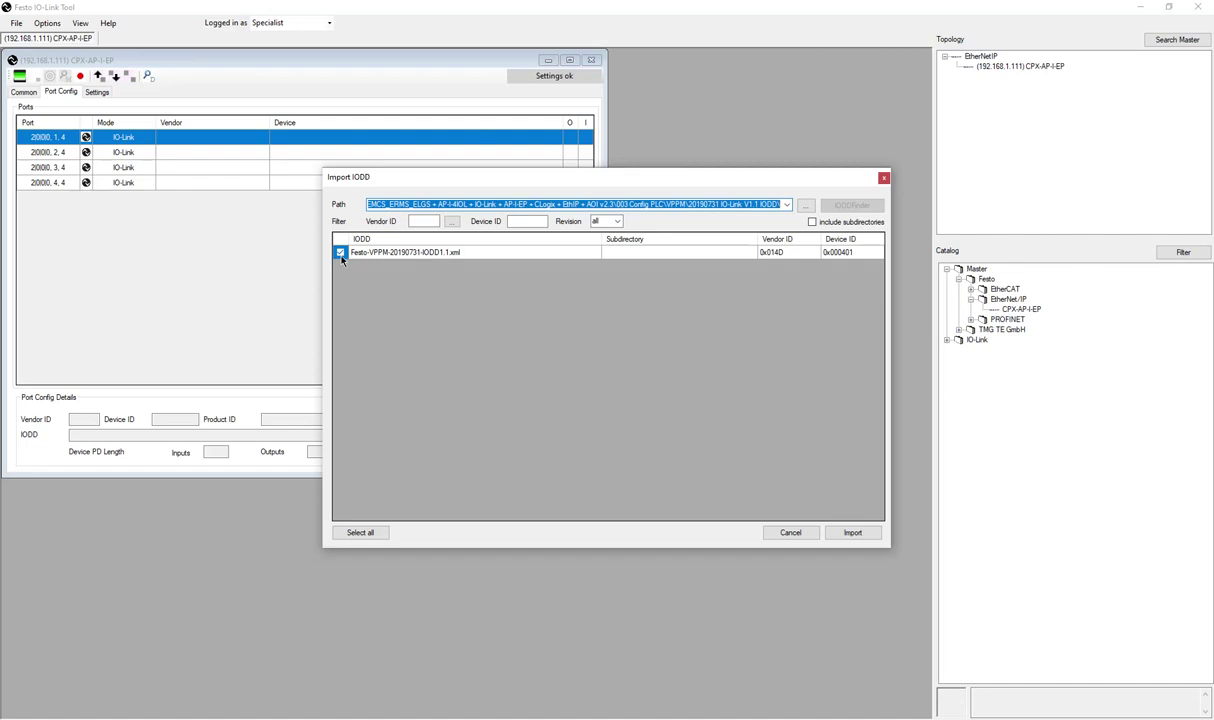
click(790, 537)
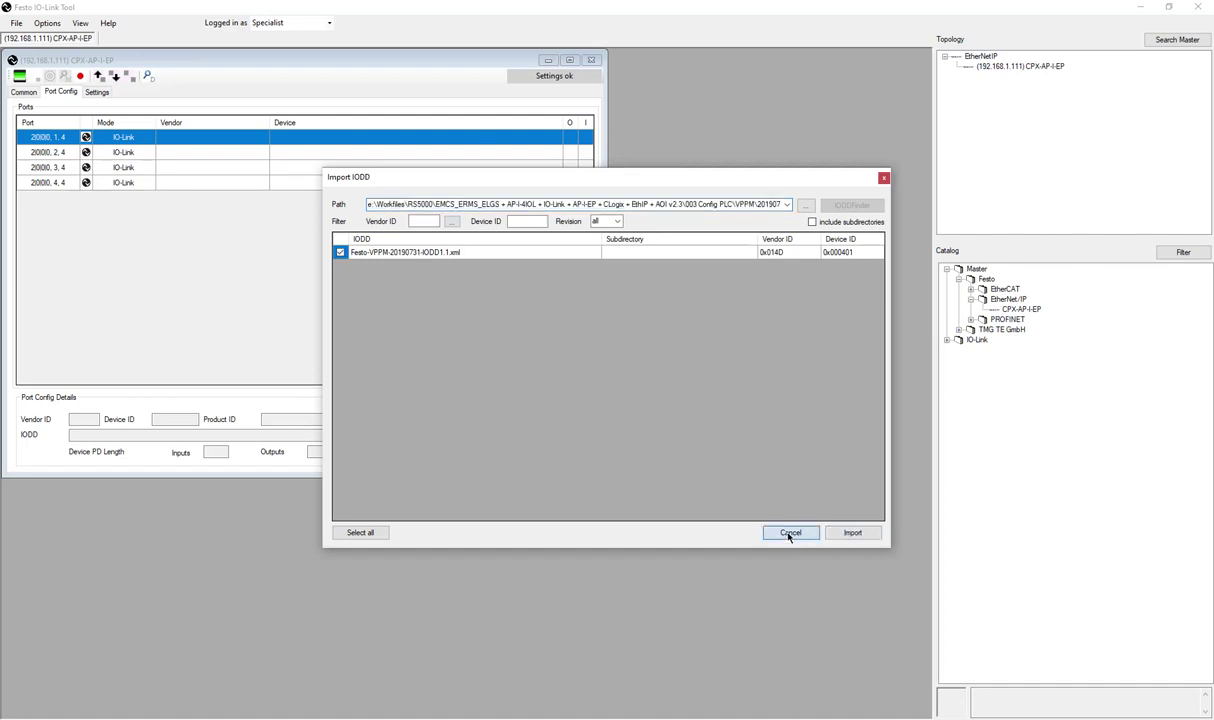
click(790, 535)
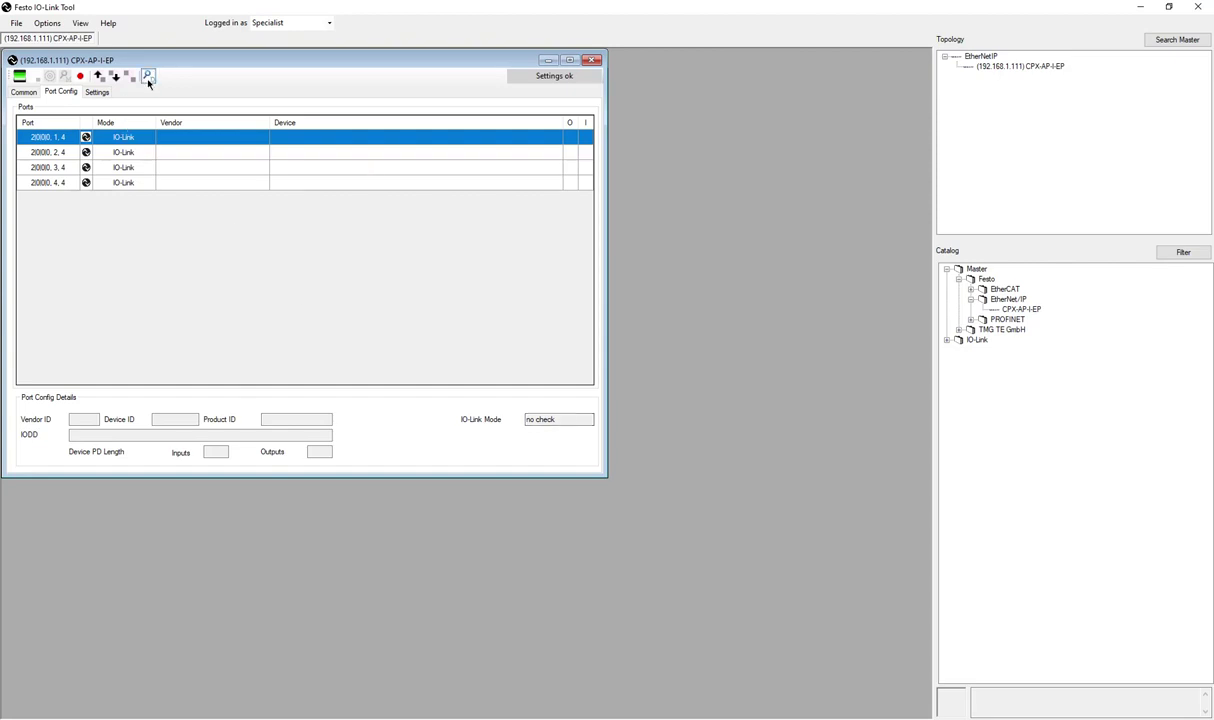
- Rescan the ports and take the ELGS, ERMS and SPAU devices into engineering
click(147, 77)
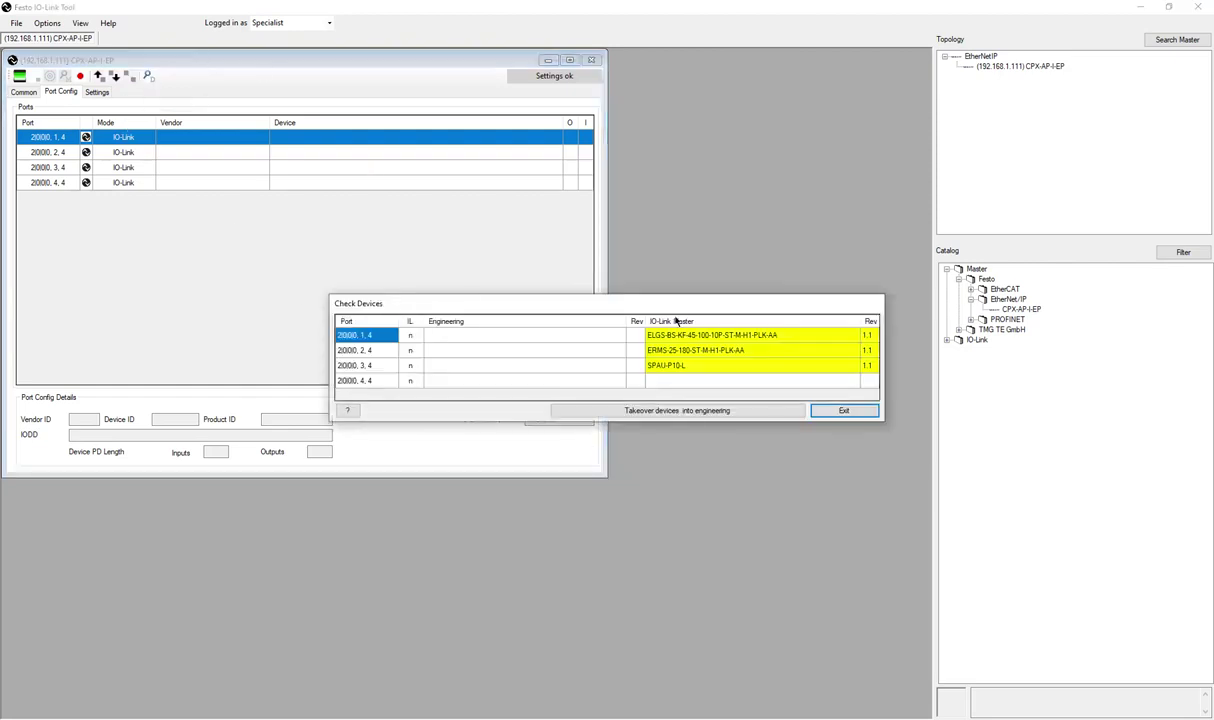
mouse_move(343, 419)
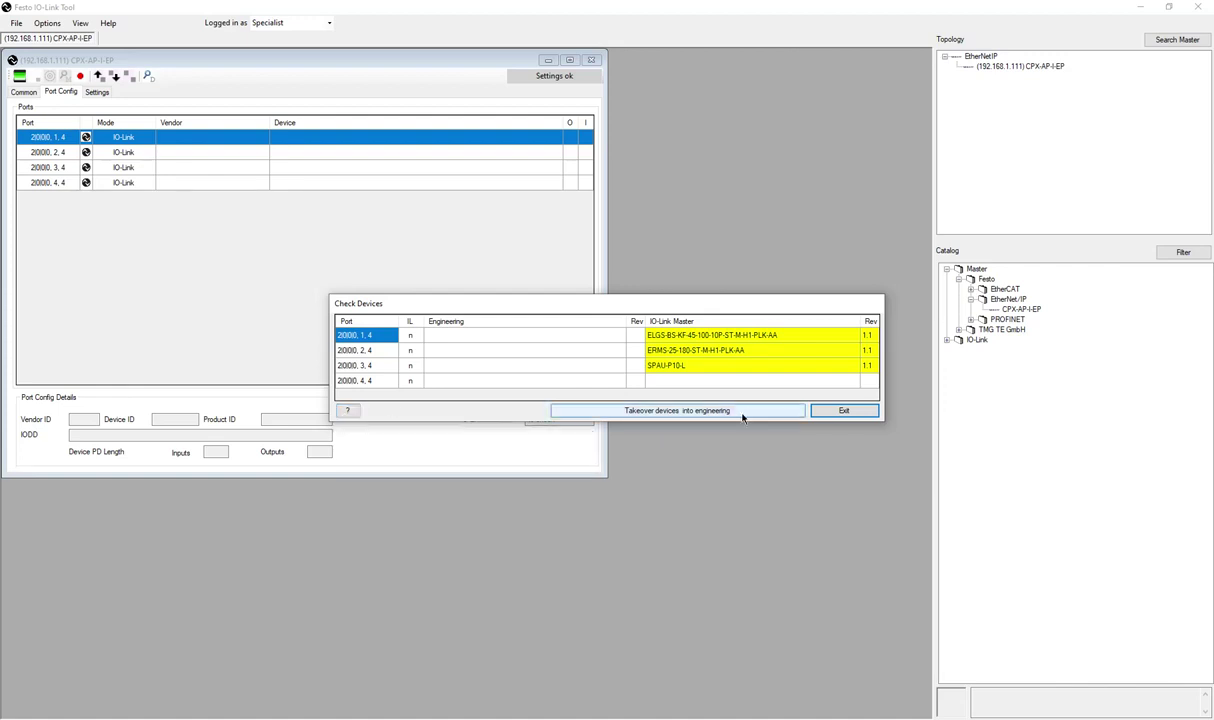
click(688, 410)
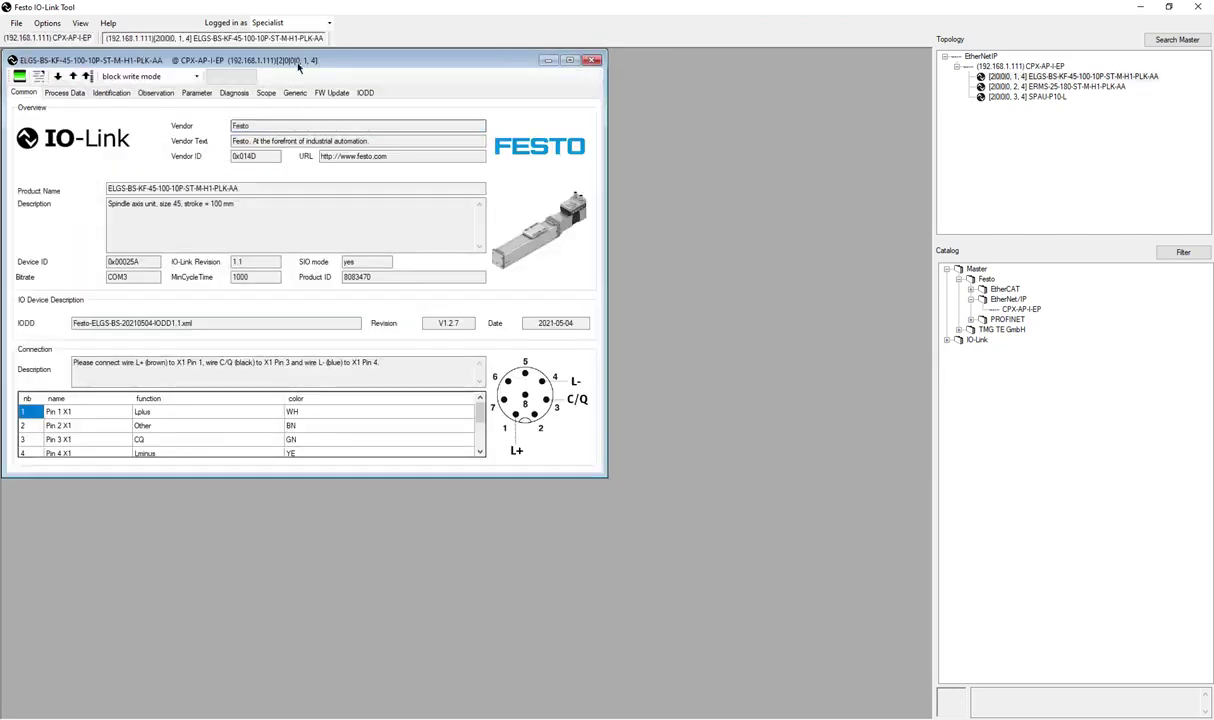
- Open the SPAU-P10-L sensor on port 3 and arrange it beside the ELGS axis window
drag(287, 57, 585, 220)
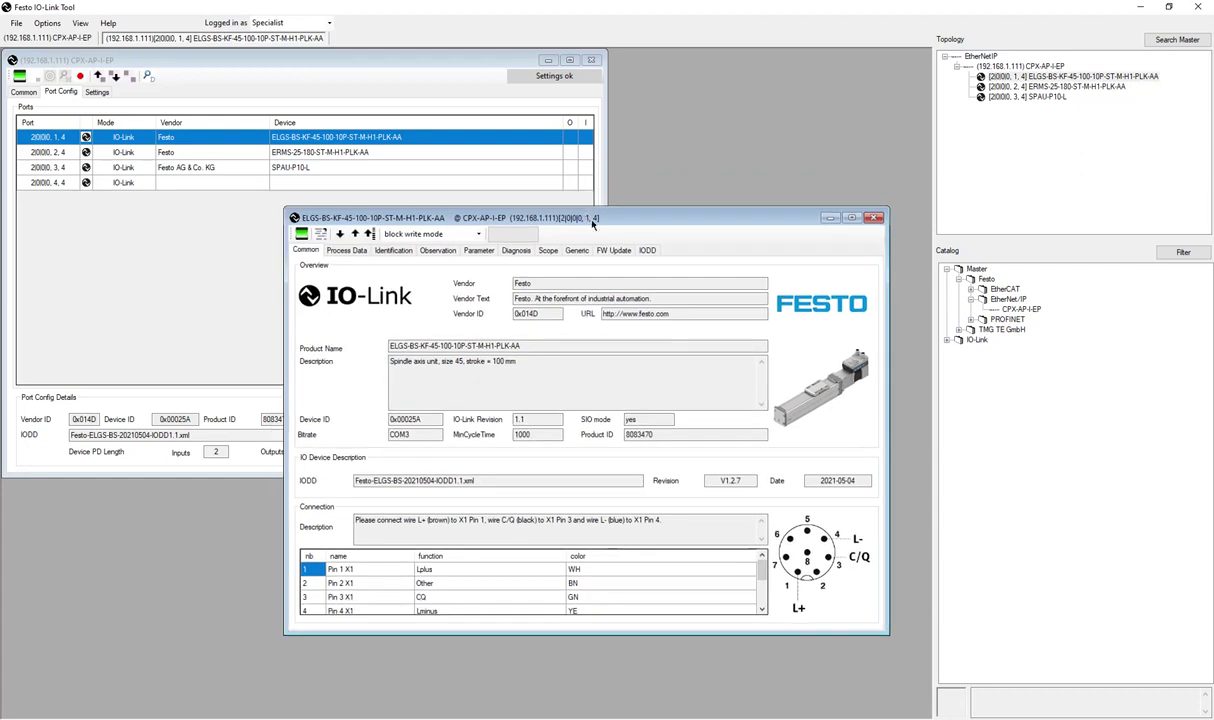
double_click(173, 172)
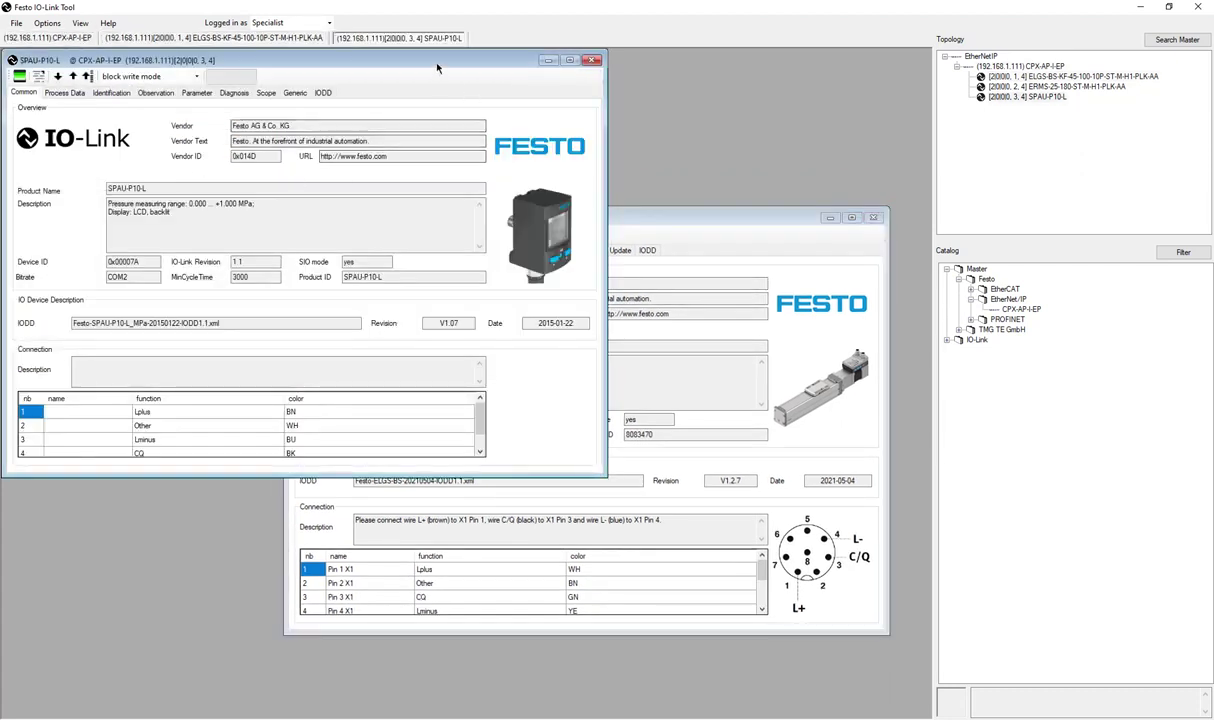
drag(437, 68, 760, 76)
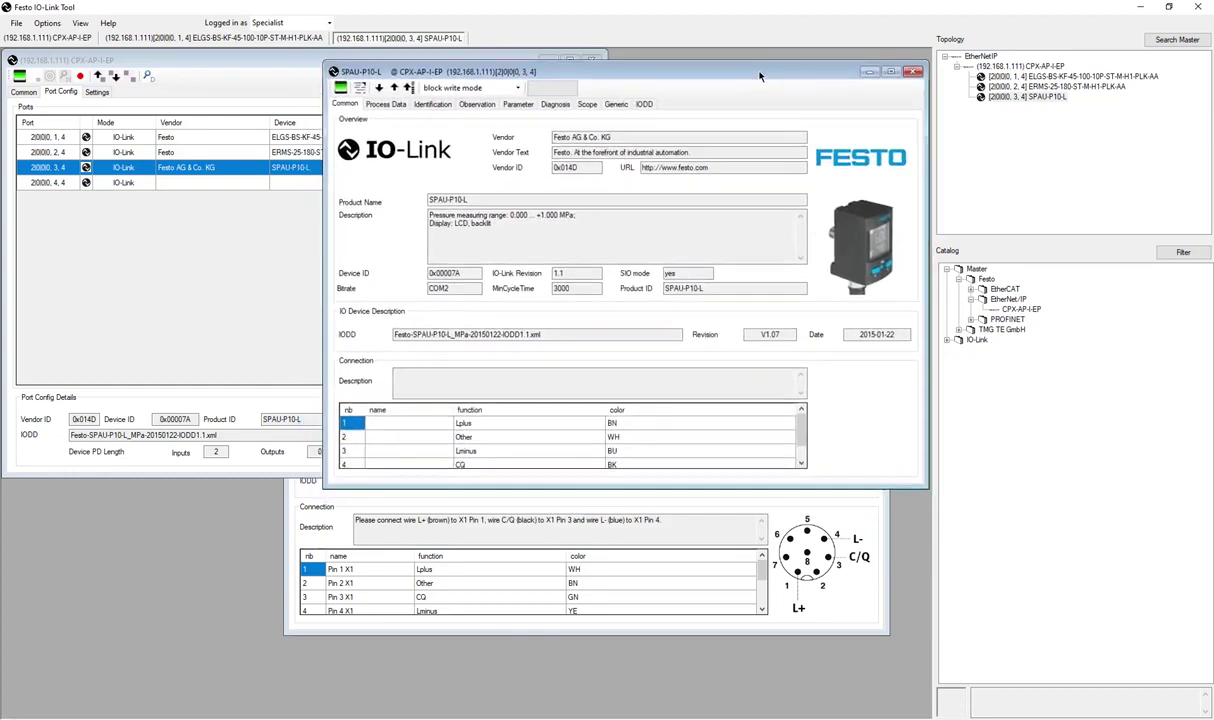
click(596, 500)
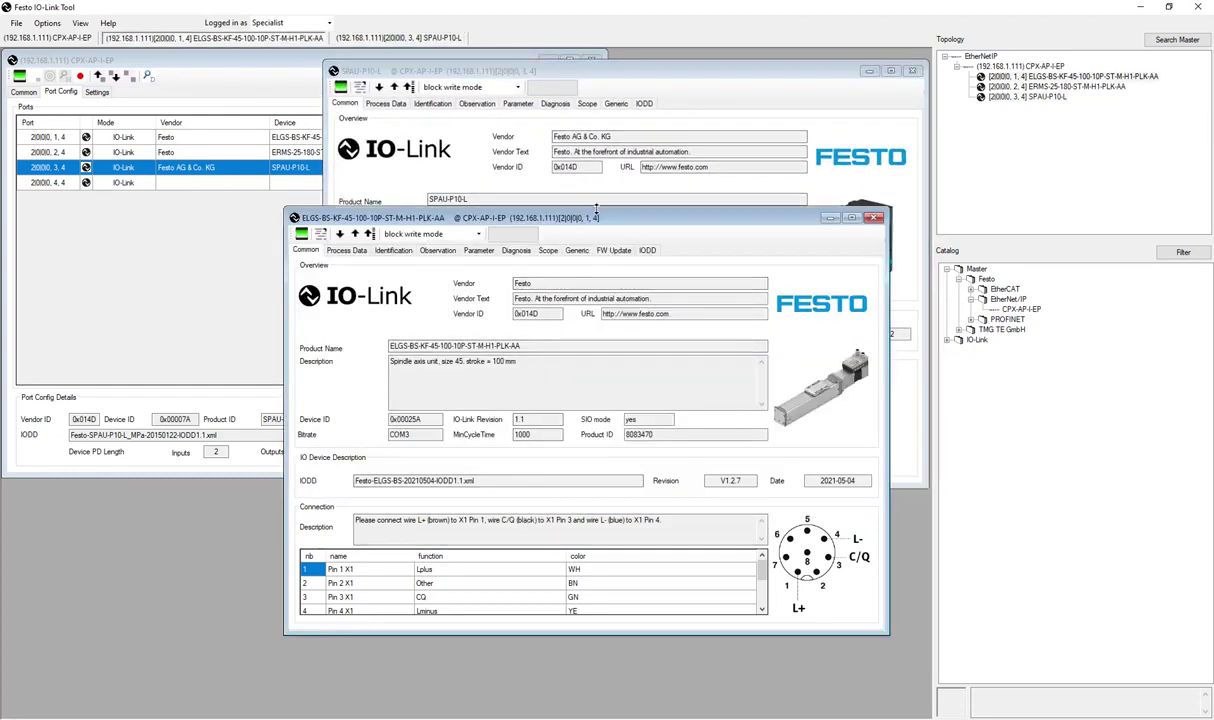
drag(613, 225, 448, 286)
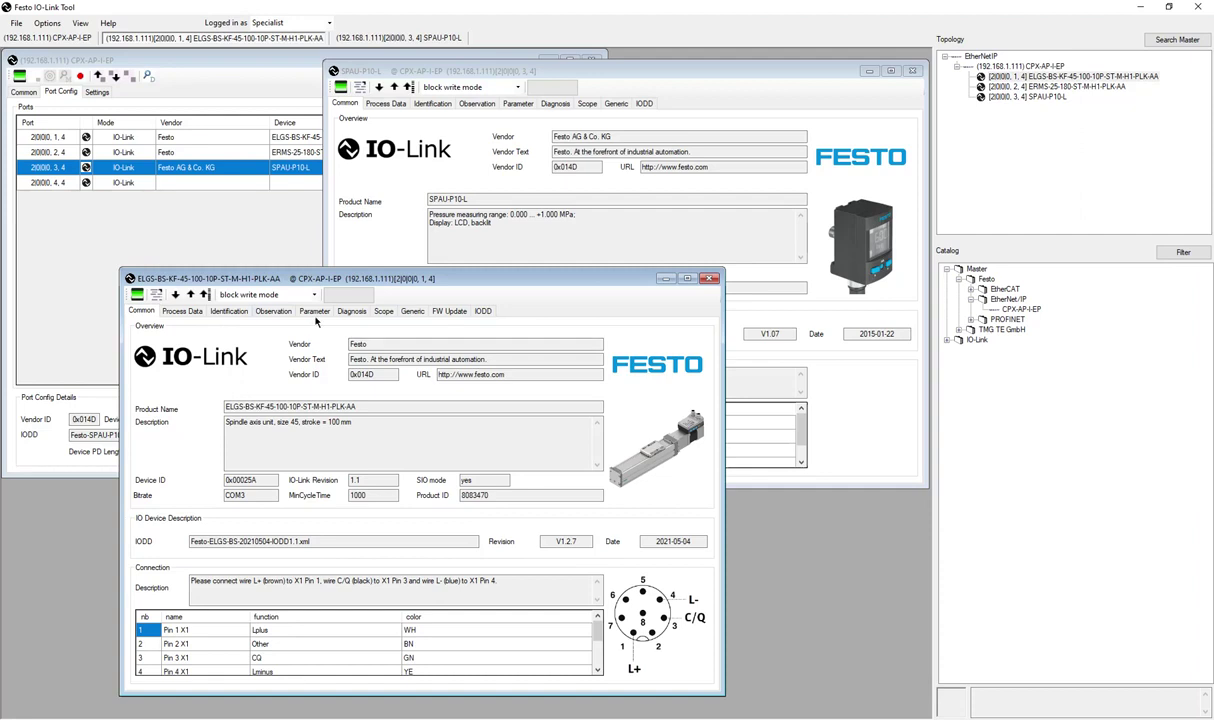
- Upload the ELGS axis values from the device and show its identification data
click(180, 311)
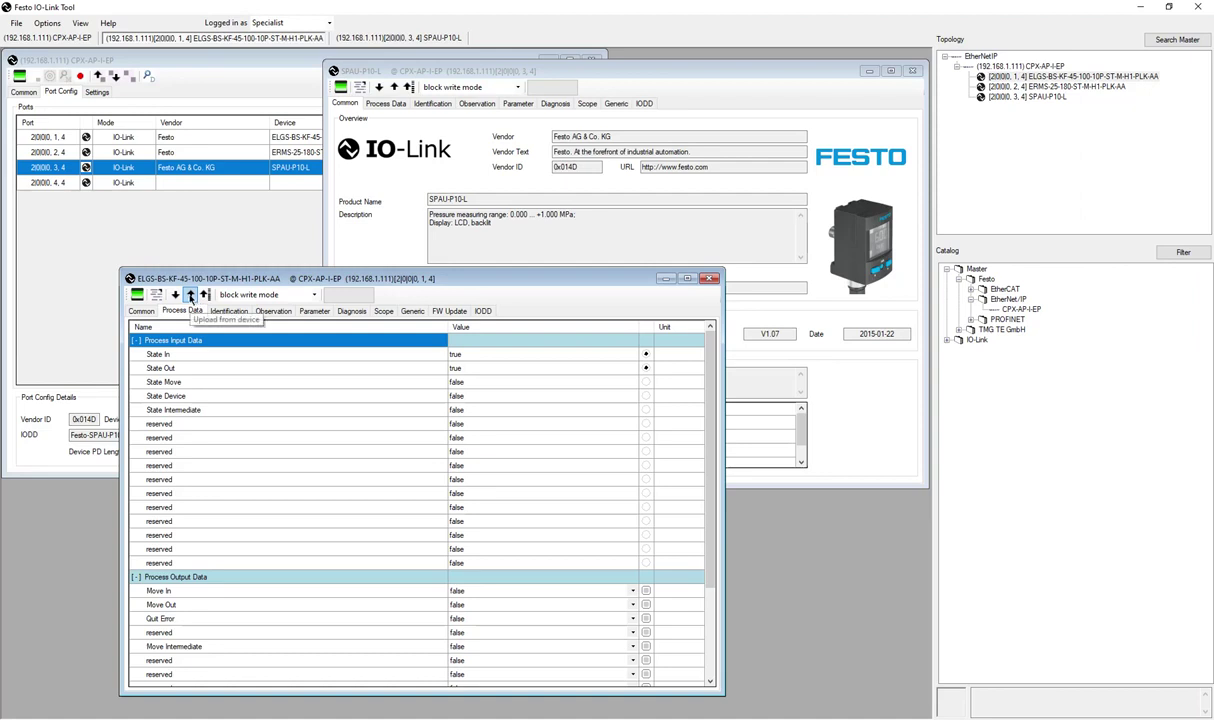
click(190, 295)
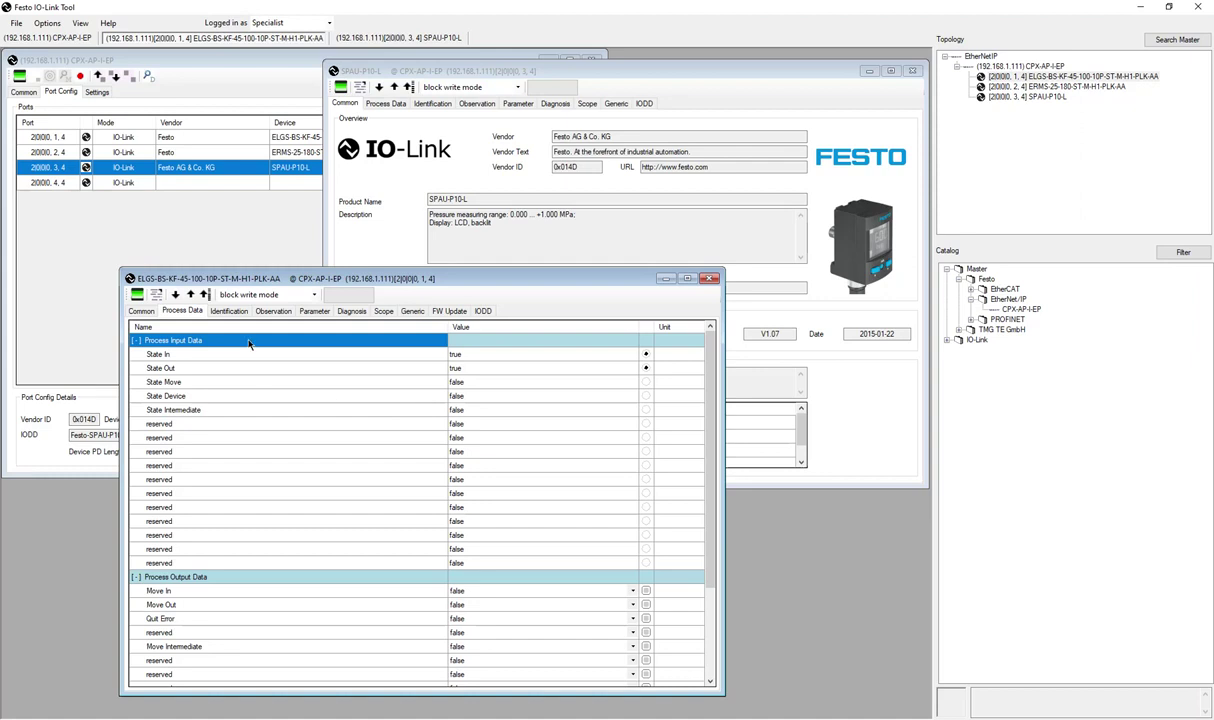
drag(417, 284, 401, 128)
drag(691, 352, 509, 276)
click(212, 155)
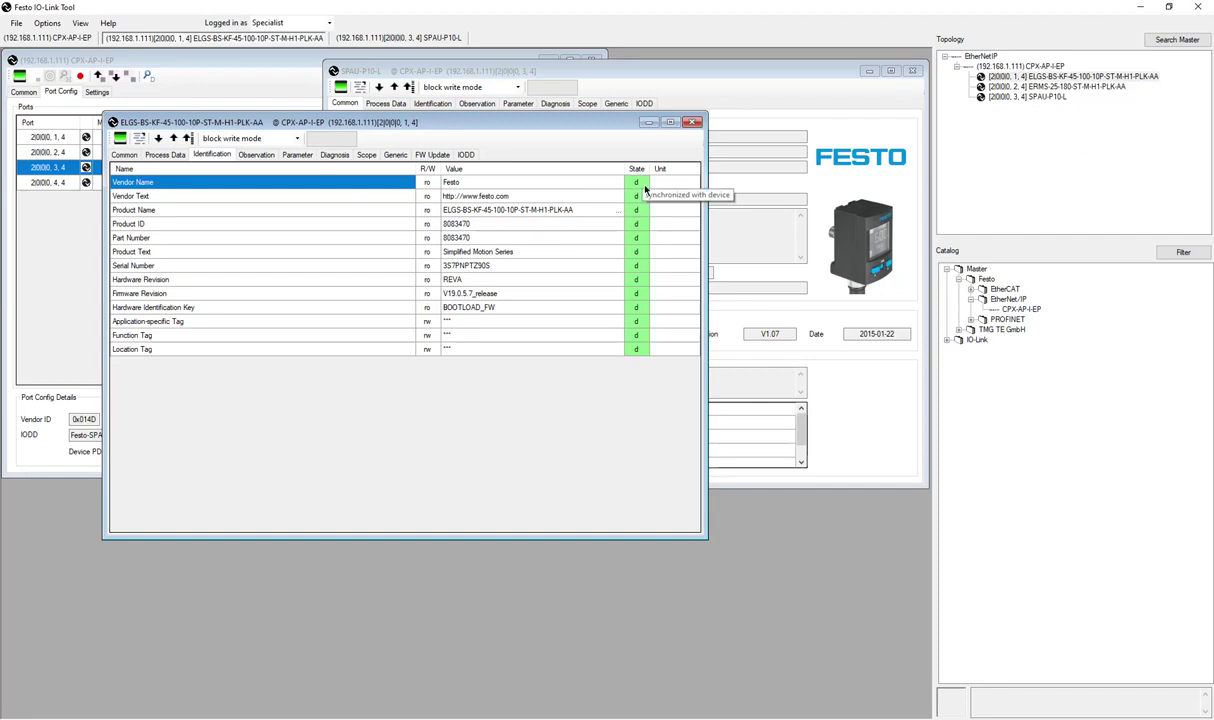
- Browse the ELGS axis's Observation, Parameter, Diagnosis, Scope, Generic, FW Update and IODD tabs
click(256, 155)
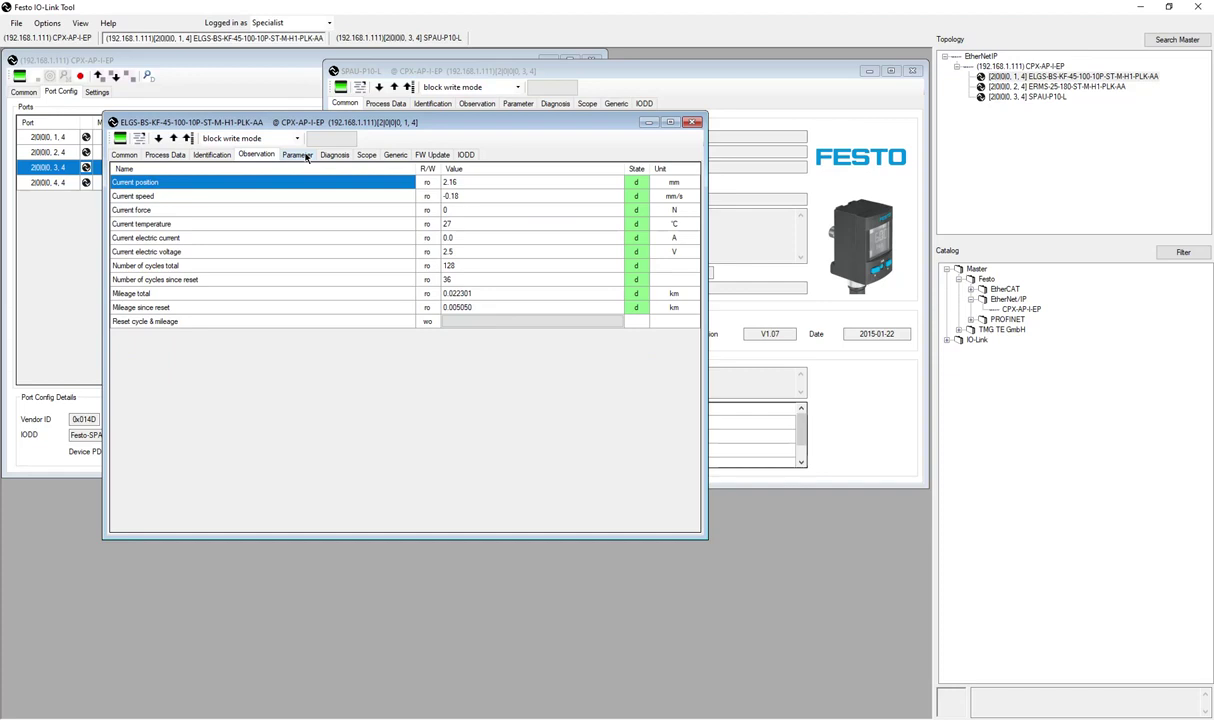
click(297, 157)
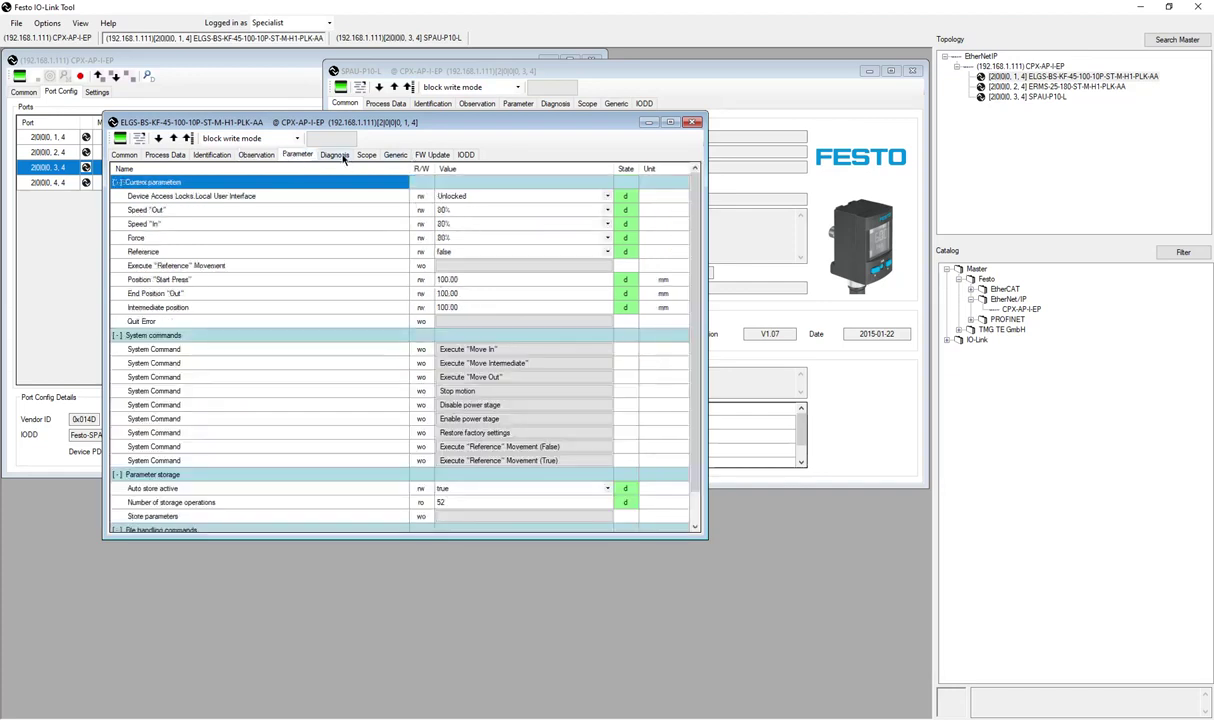
click(336, 156)
click(368, 156)
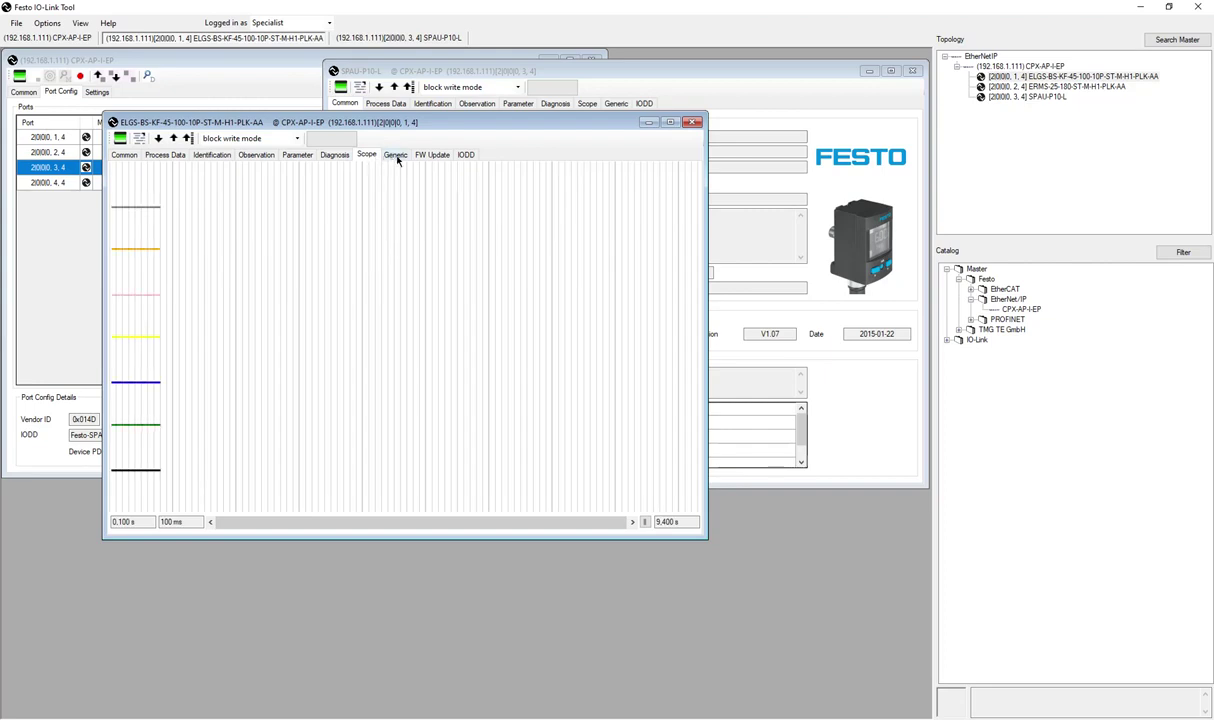
click(395, 155)
click(432, 157)
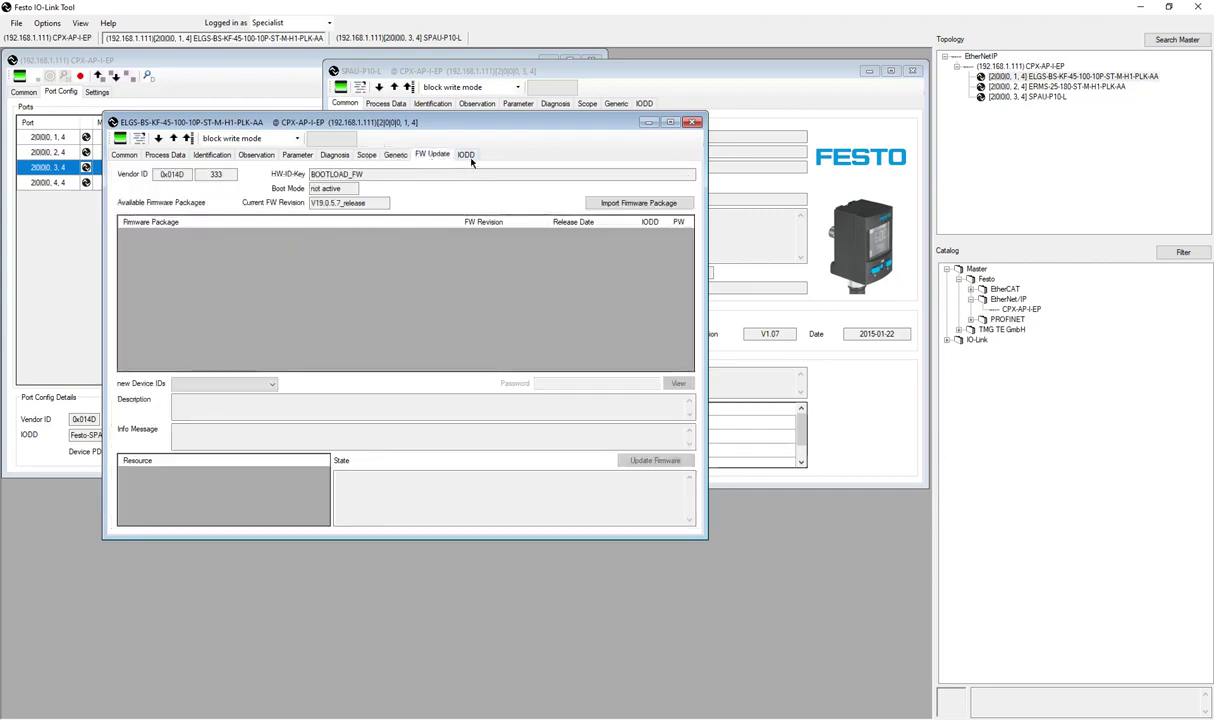
click(470, 158)
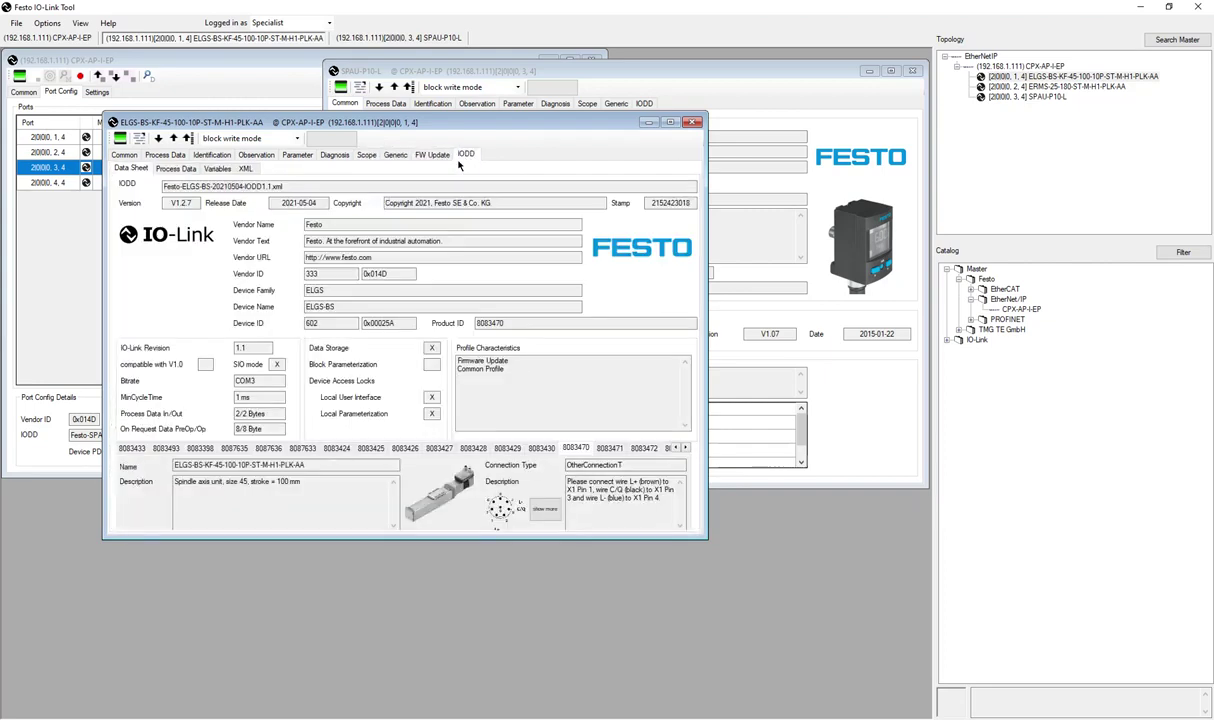
- Review the IODD process data, variables and XML pages, then return to the Generic direct-parameter page
click(177, 170)
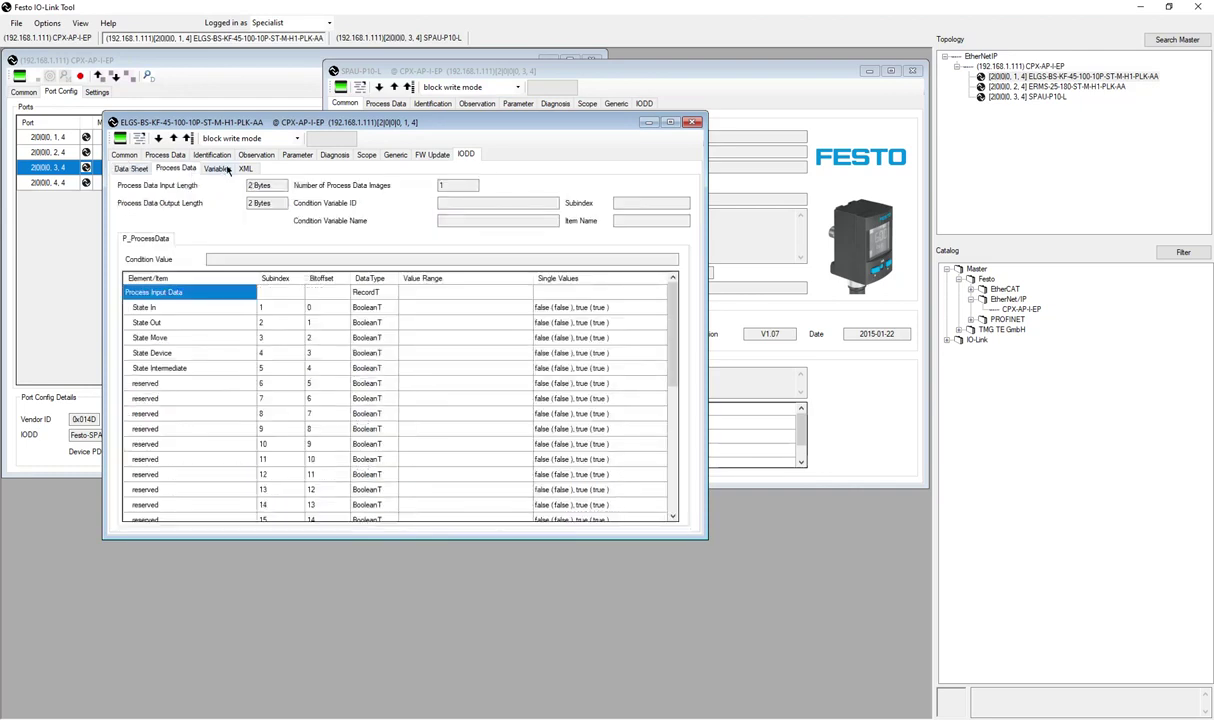
click(228, 170)
click(242, 169)
click(210, 170)
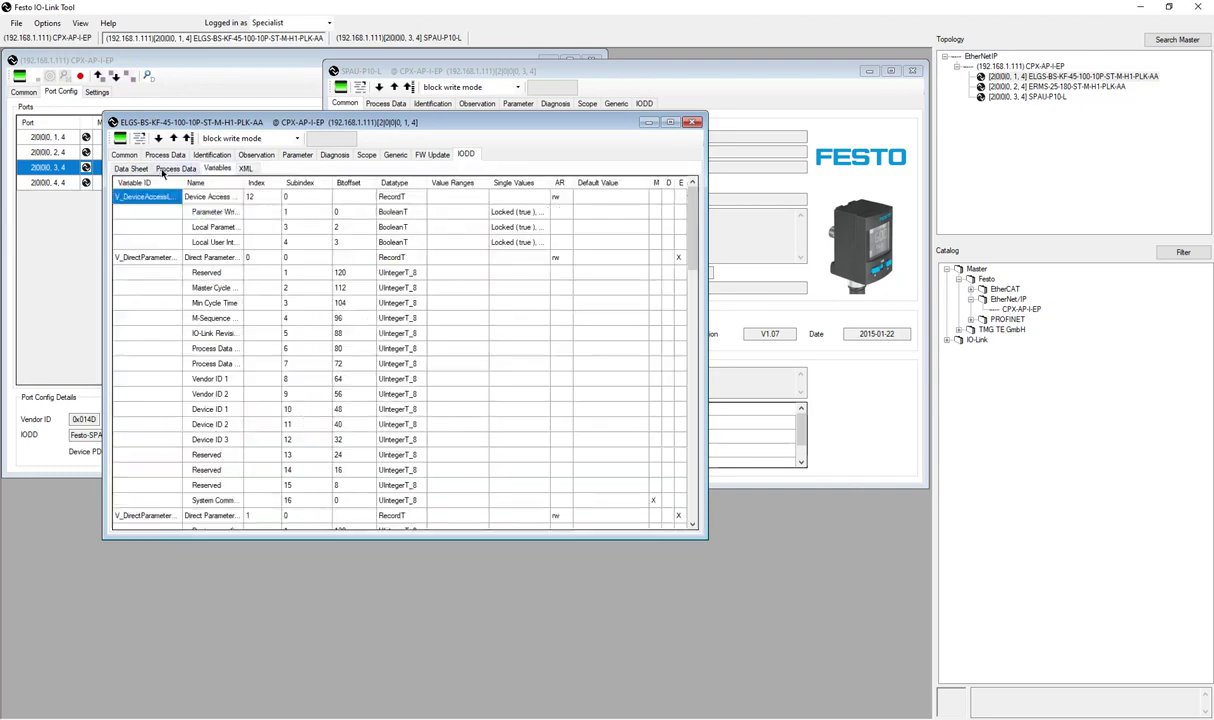
click(162, 170)
click(143, 169)
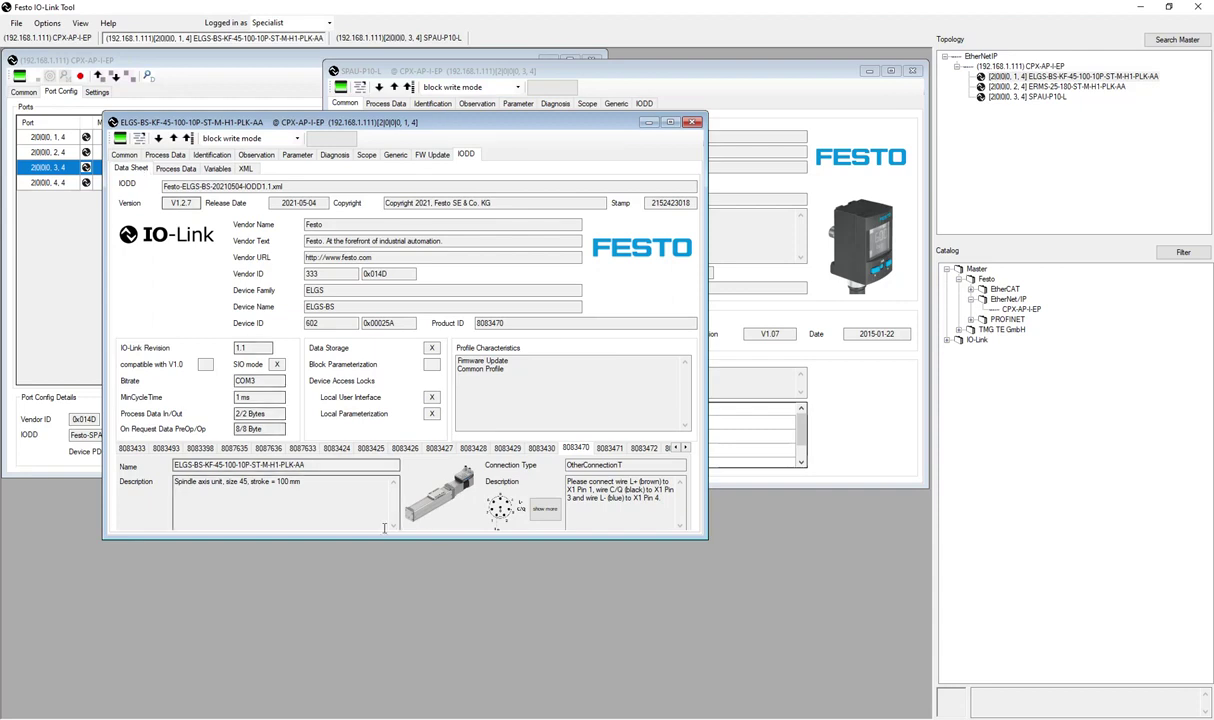
drag(435, 584, 450, 563)
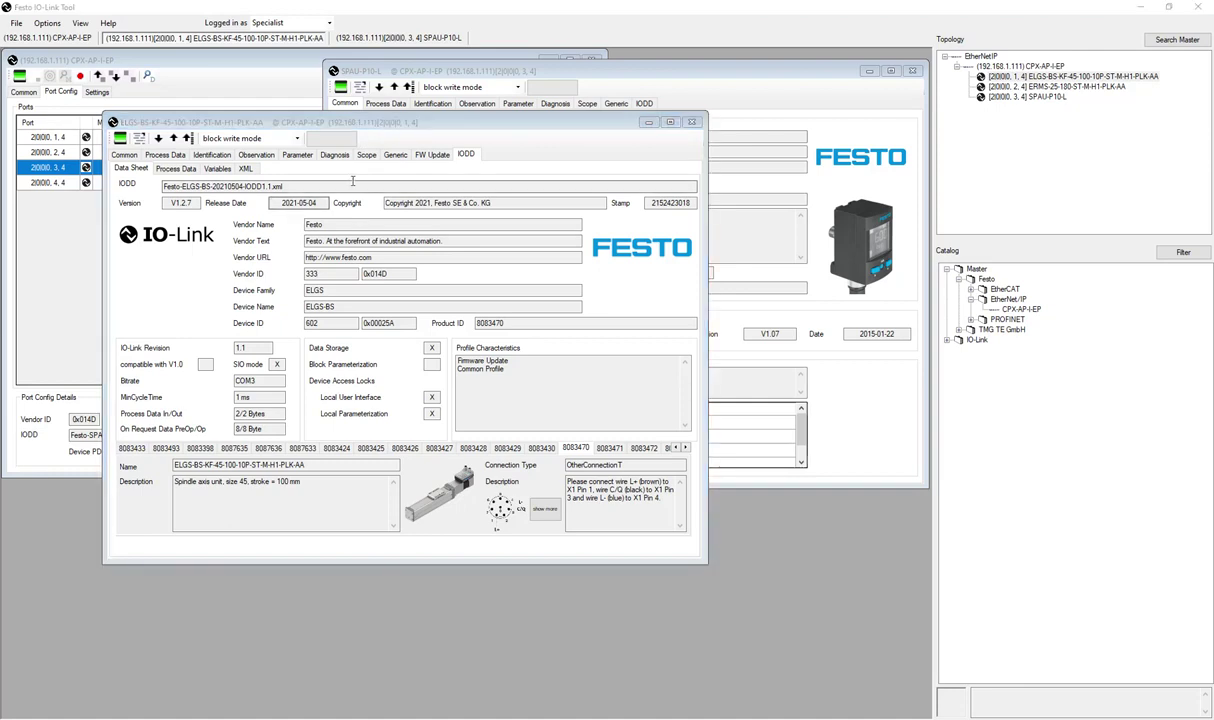
click(395, 154)
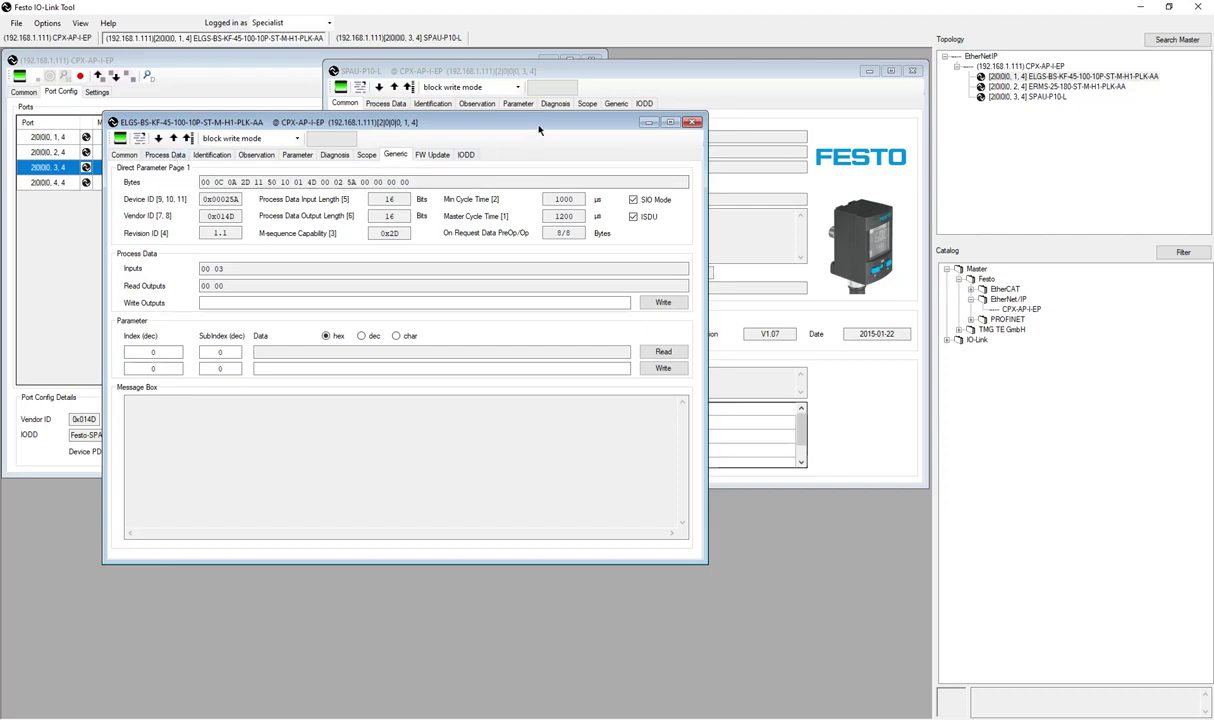
drag(538, 128, 664, 186)
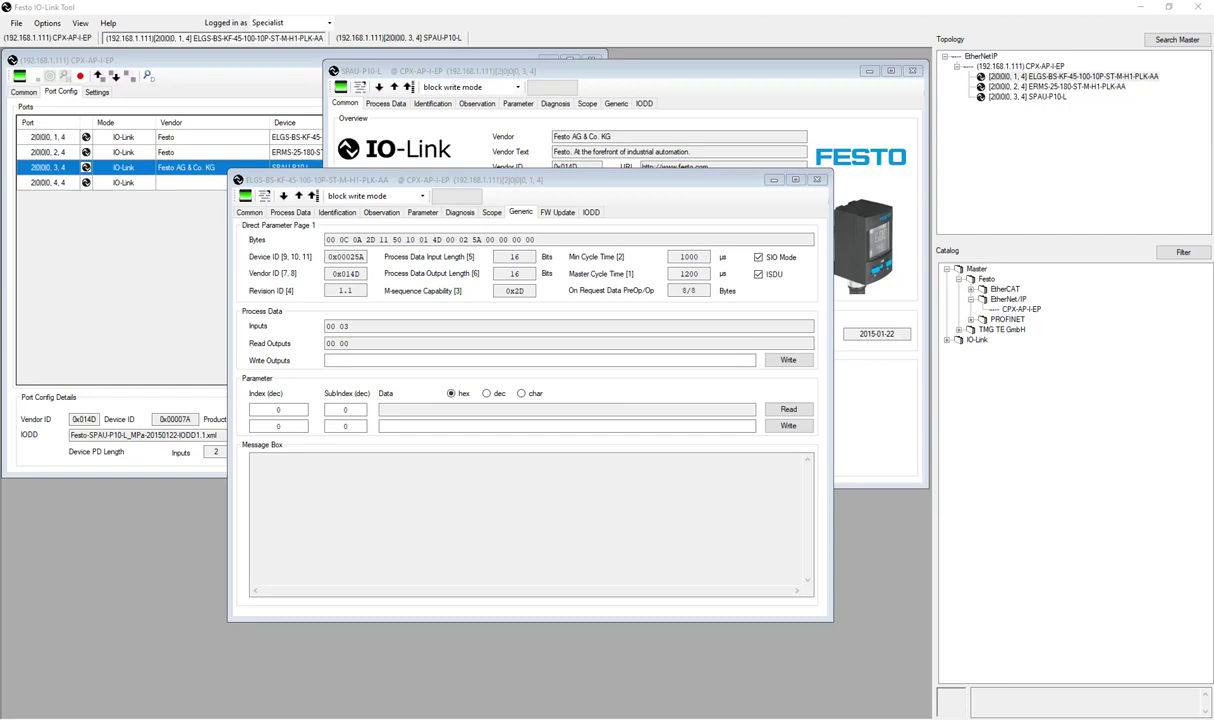
- Close the ELGS axis window and bring the SPAU-P10-L window into view at normal size
click(757, 177)
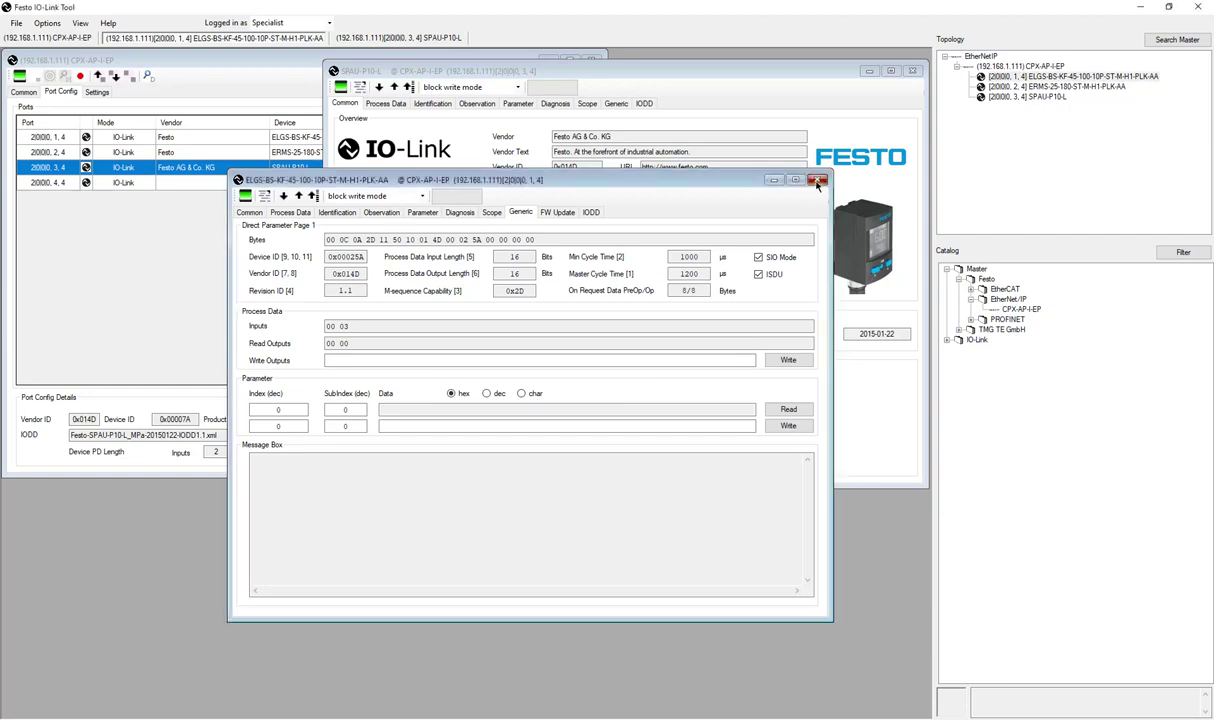
key(ctrl+F4)
double_click(684, 79)
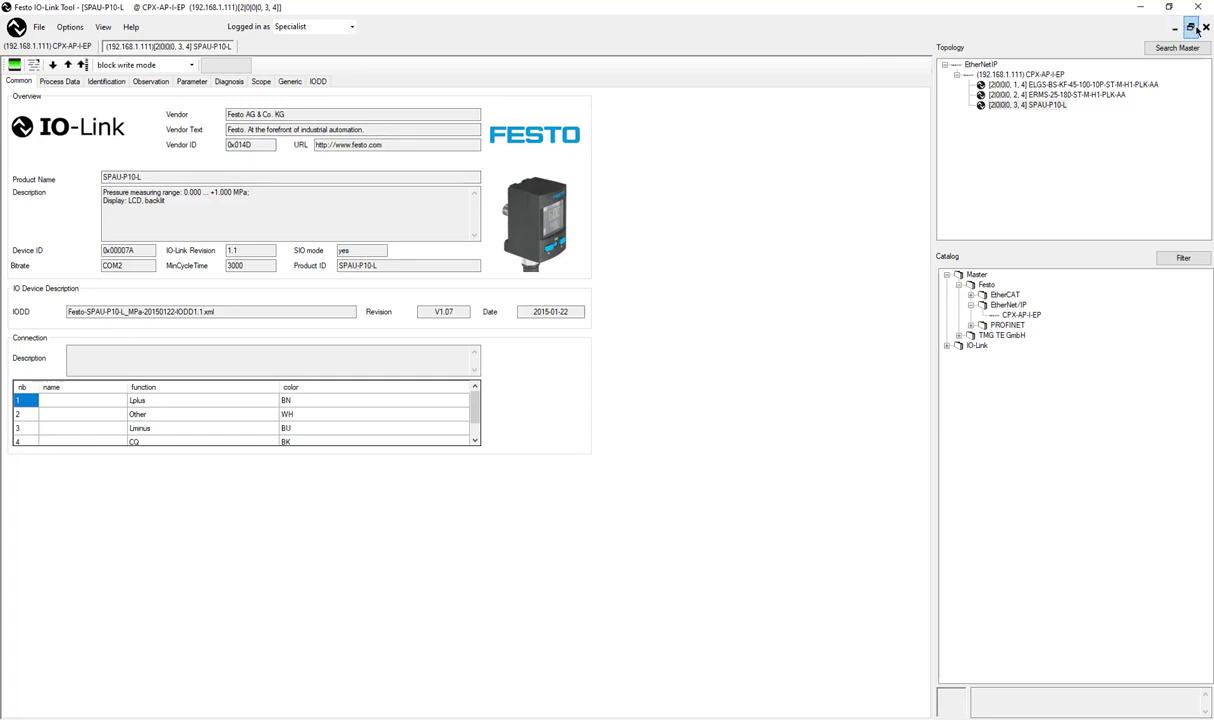
click(1191, 28)
drag(626, 72, 524, 201)
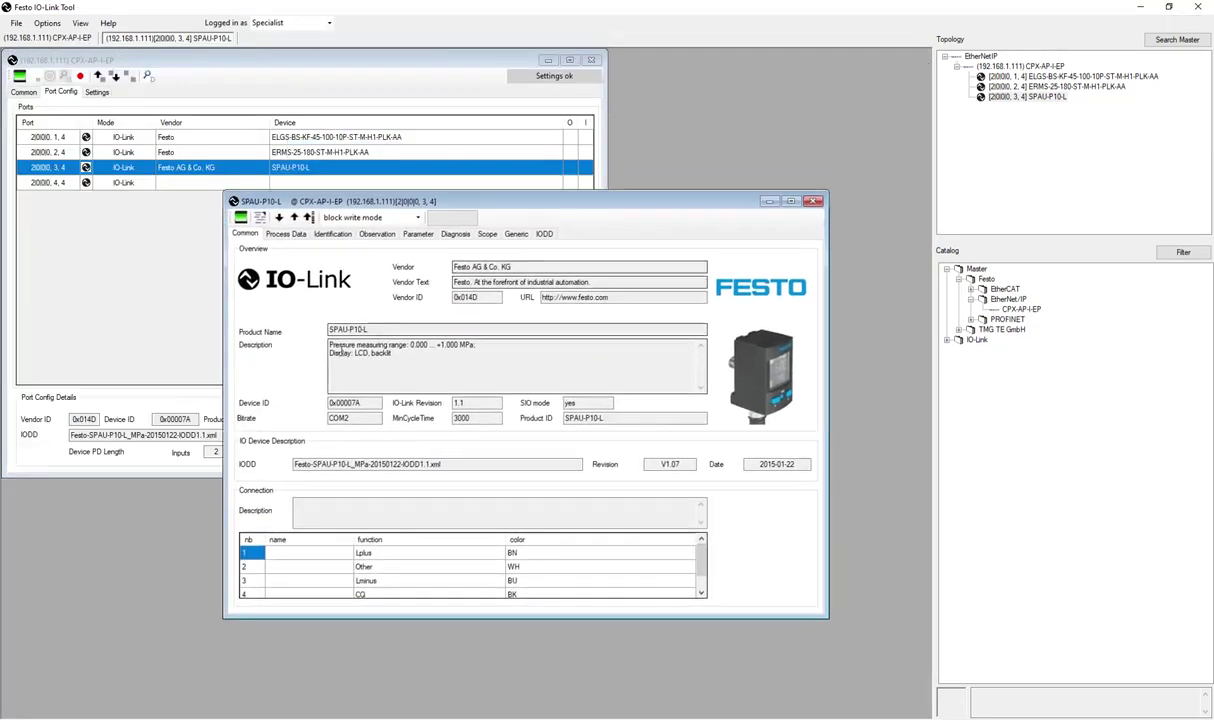
- Upload the SPAU-P10-L identification data from the device (hardware REV04, firmware V00.24.02.39)
click(286, 234)
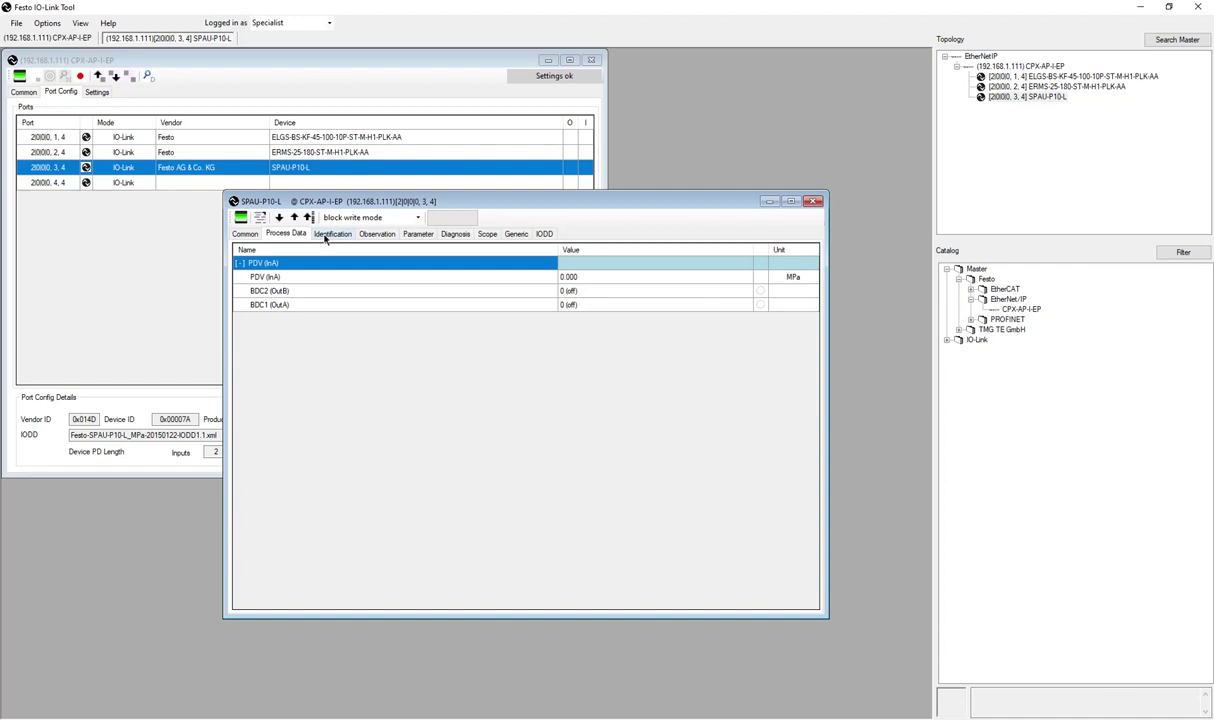
click(330, 234)
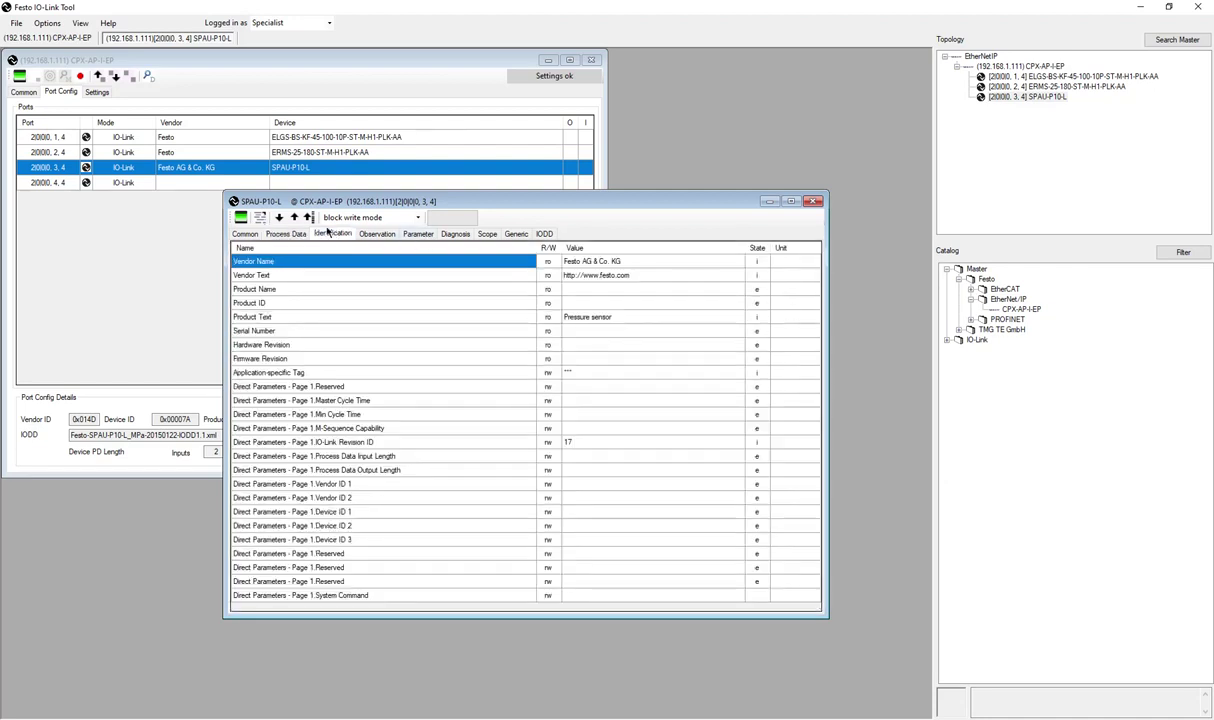
click(294, 217)
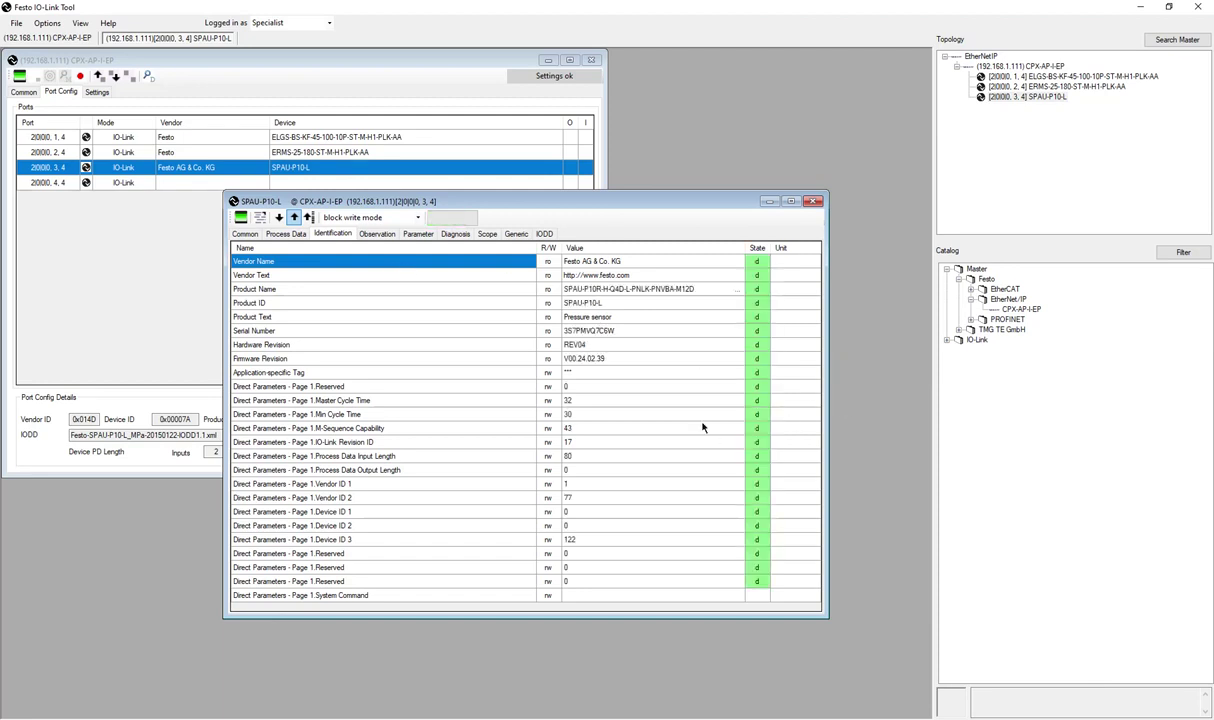
- Set the SPAU-P10-L sensor's InA unit to psi and download it to the device
click(417, 233)
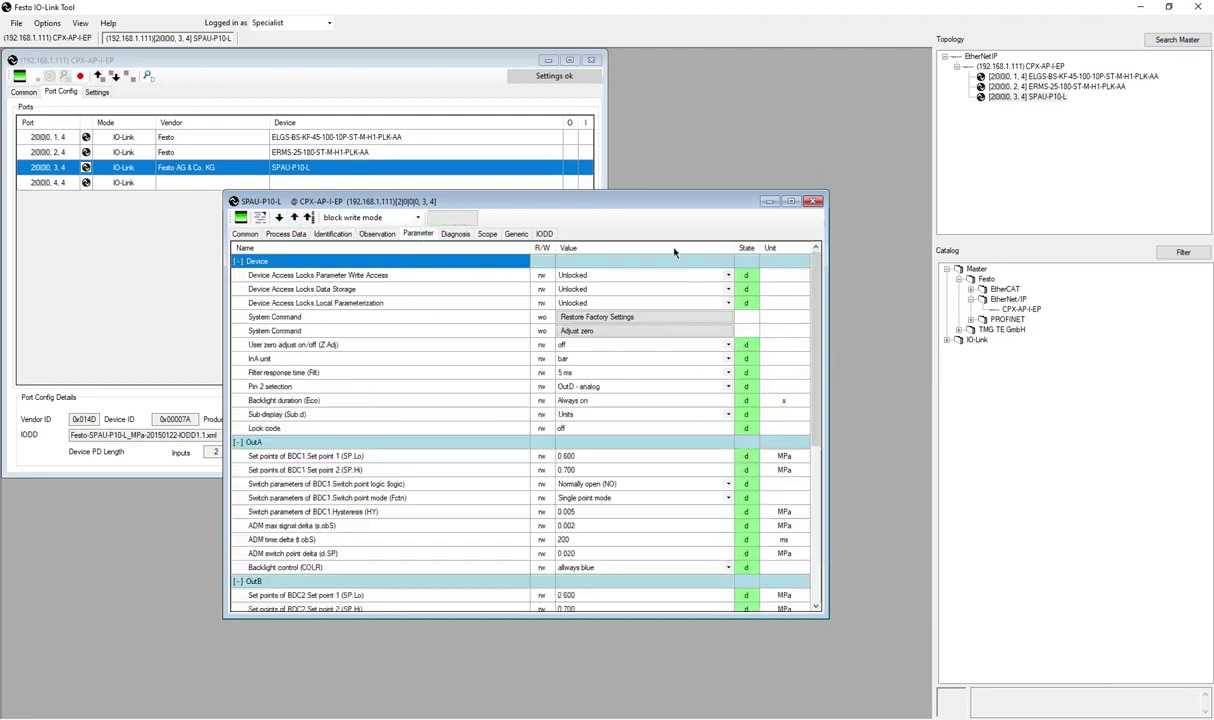
click(585, 359)
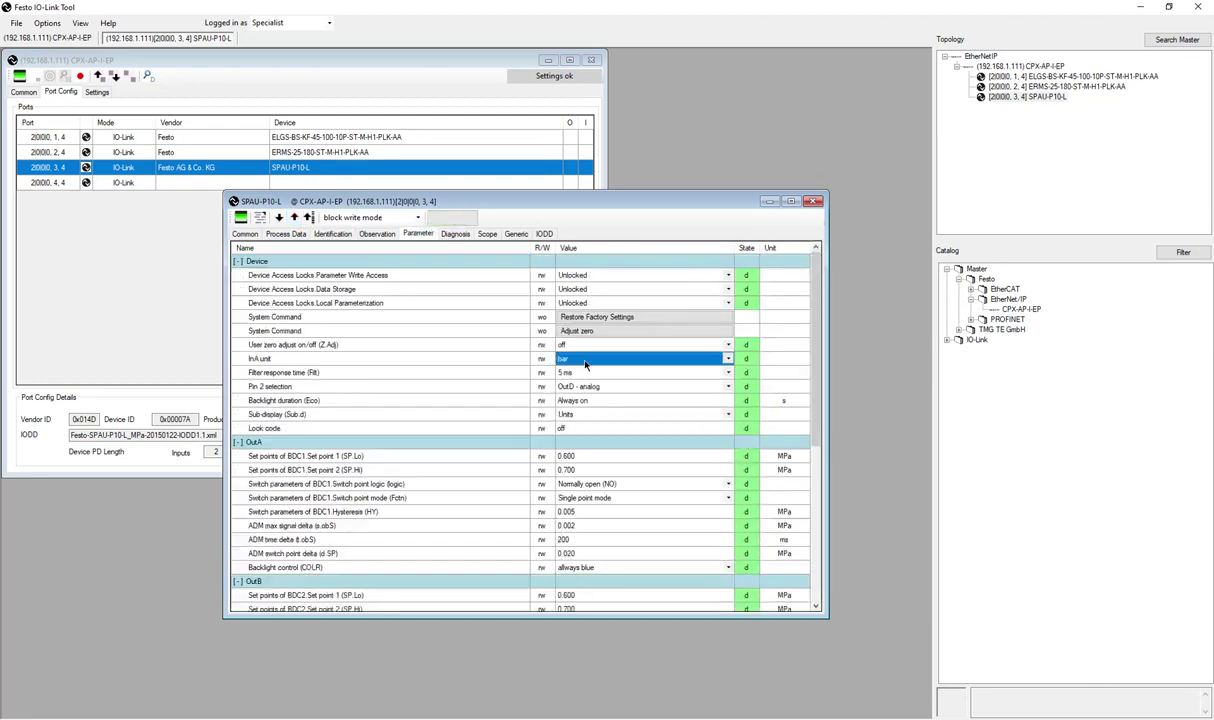
click(585, 362)
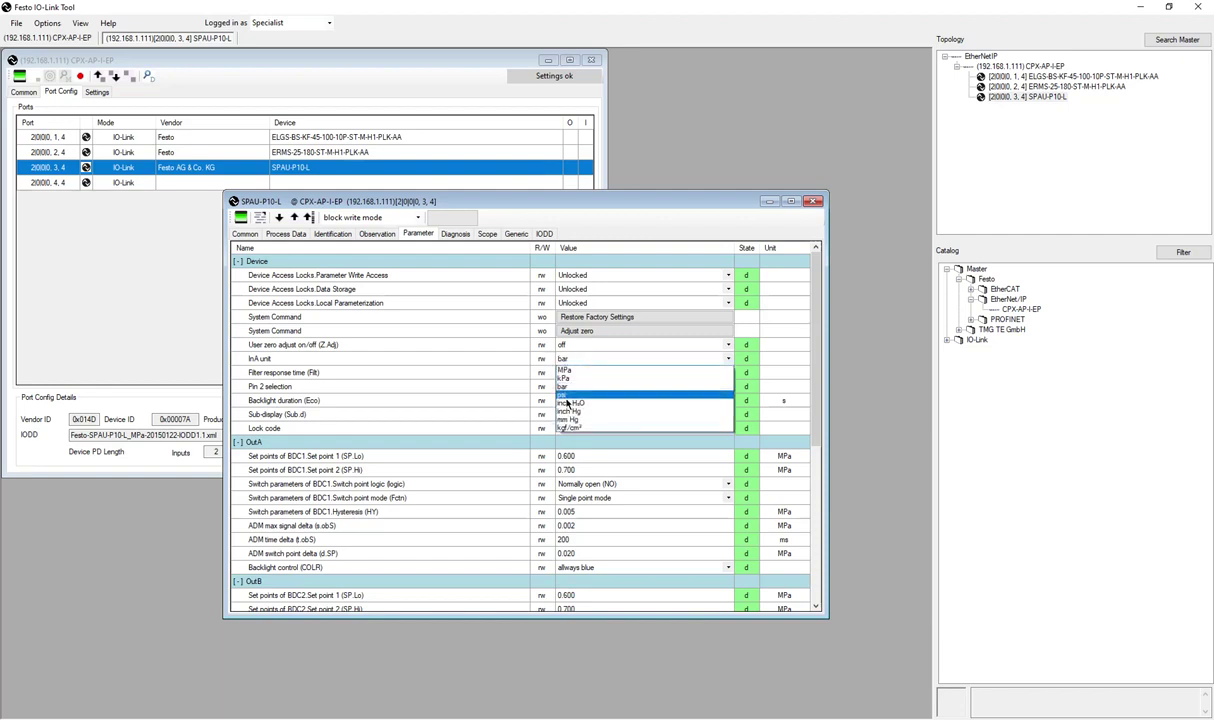
click(568, 398)
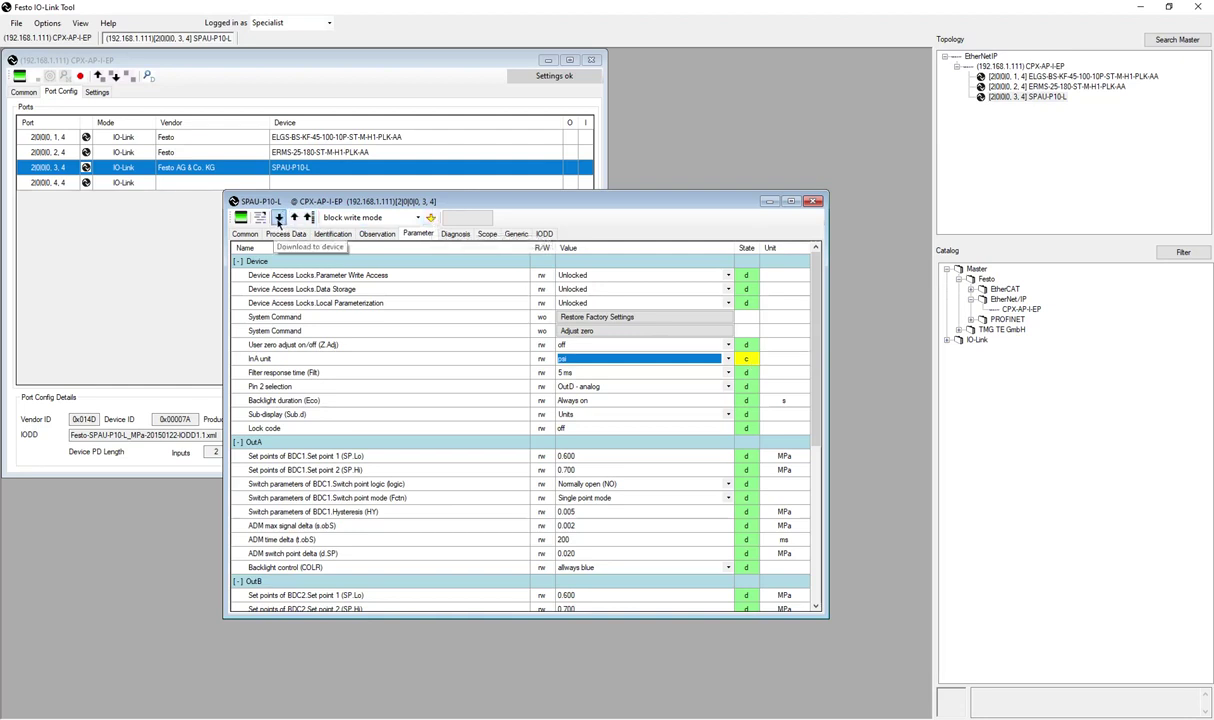
click(279, 218)
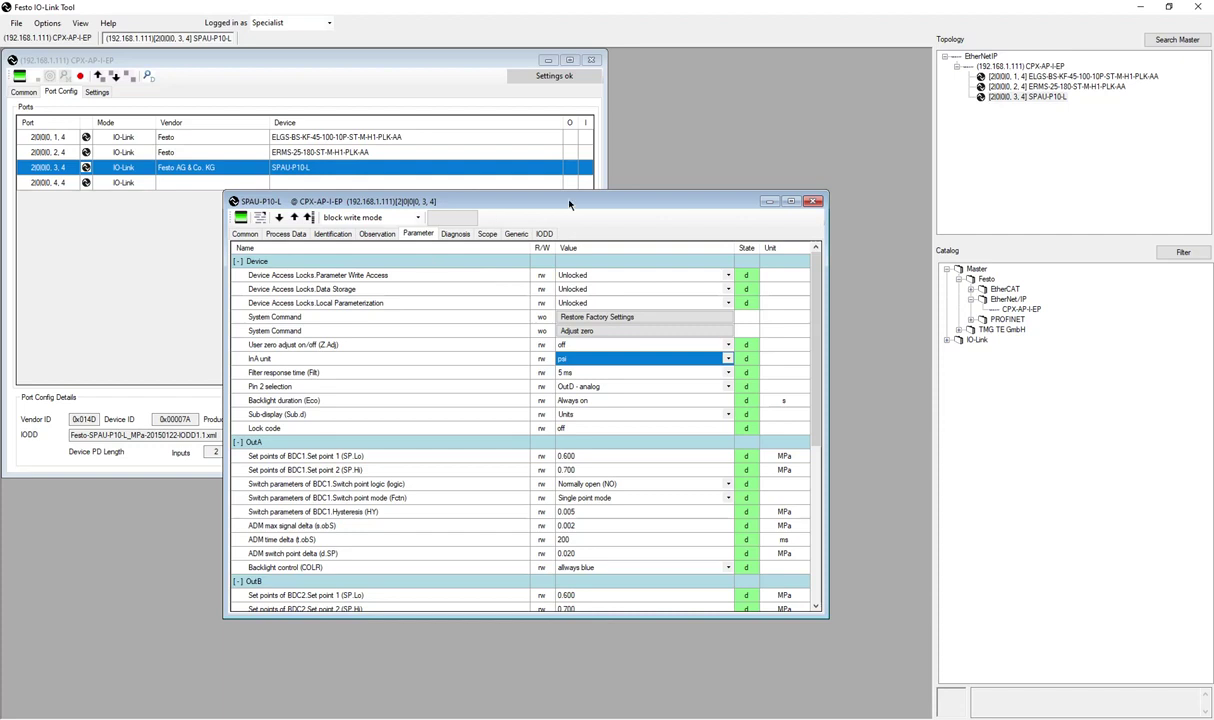
drag(608, 204, 632, 94)
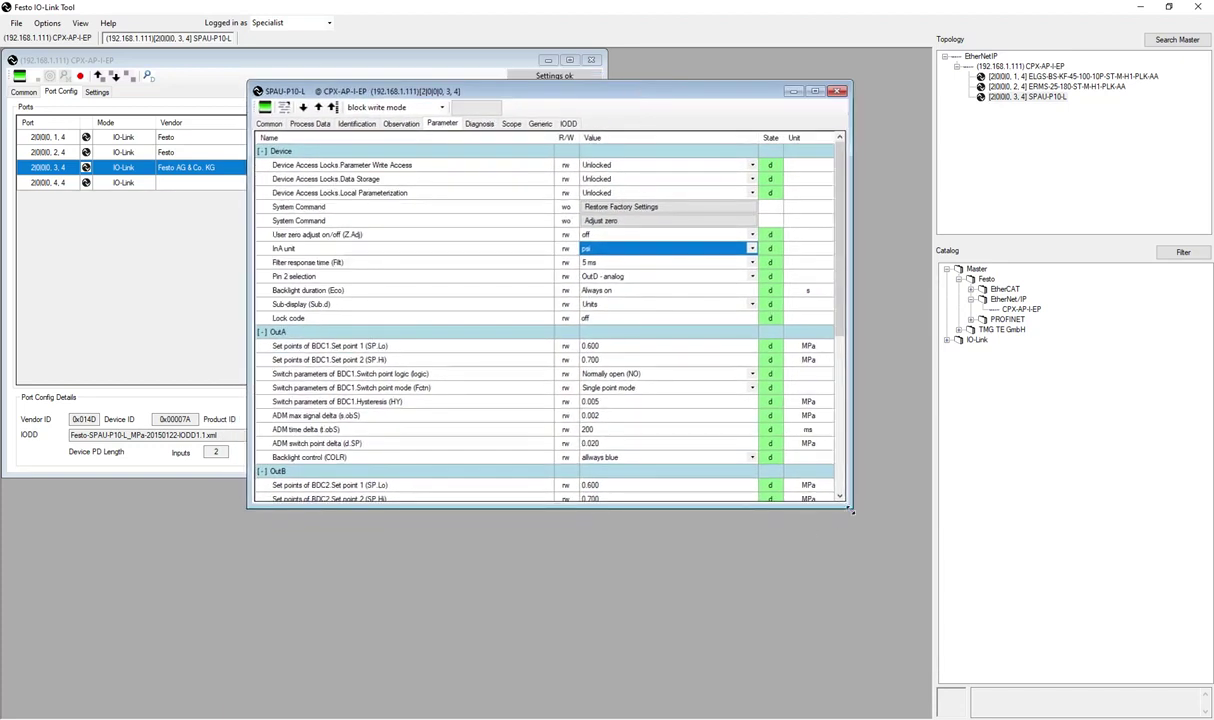
drag(850, 511, 870, 588)
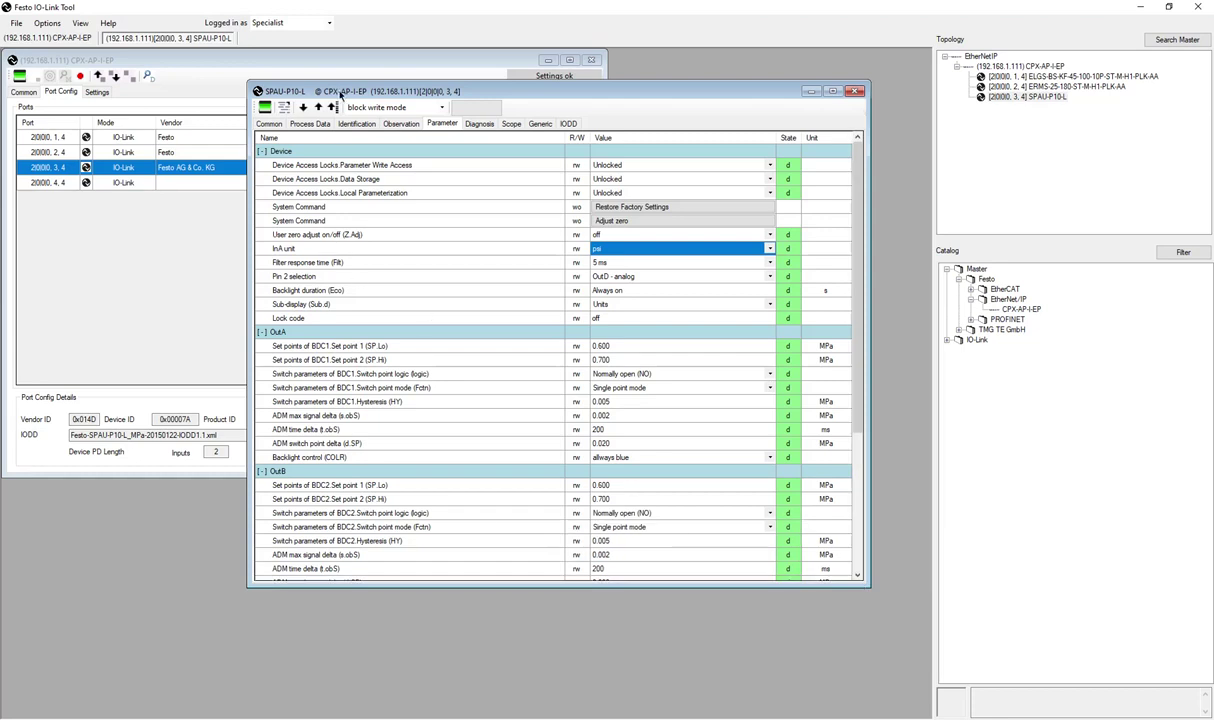